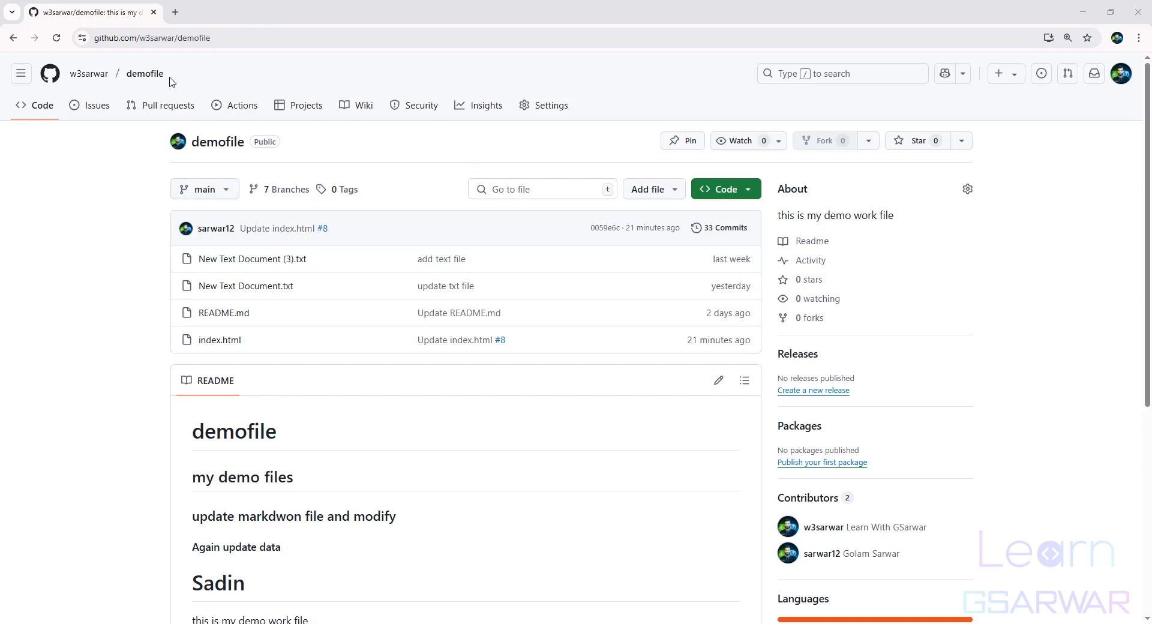
# Step: Invite the collaborator to the demofile repository by searching for their GitHub username in the repository's access settings
pyautogui.click(530, 111)
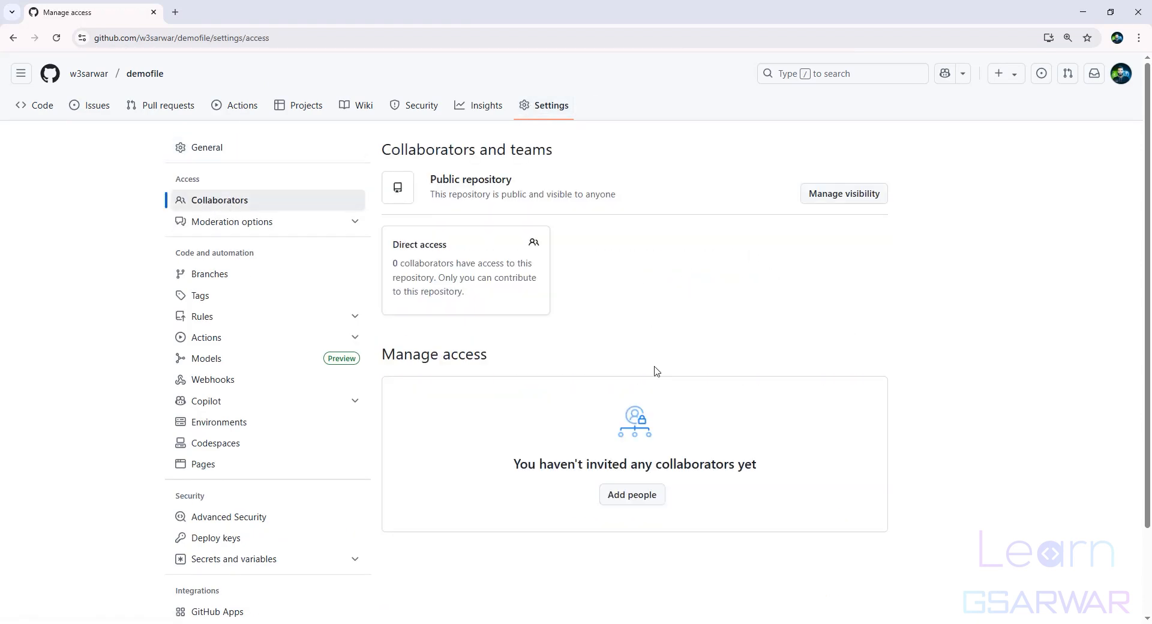
pyautogui.click(628, 496)
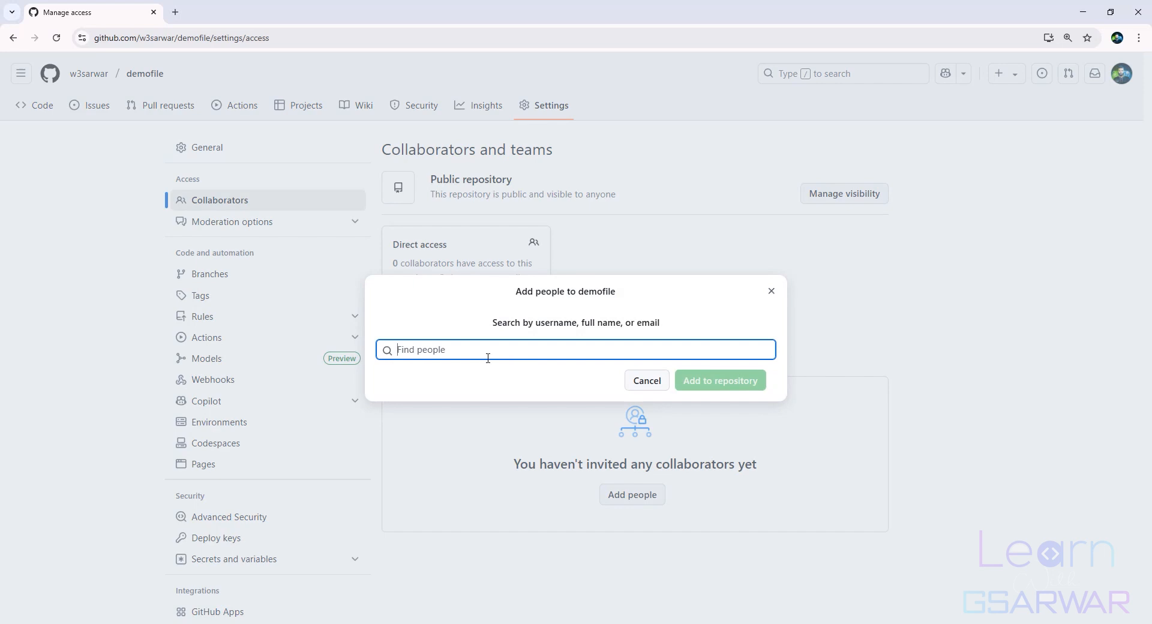
pyautogui.write('sarwar12')
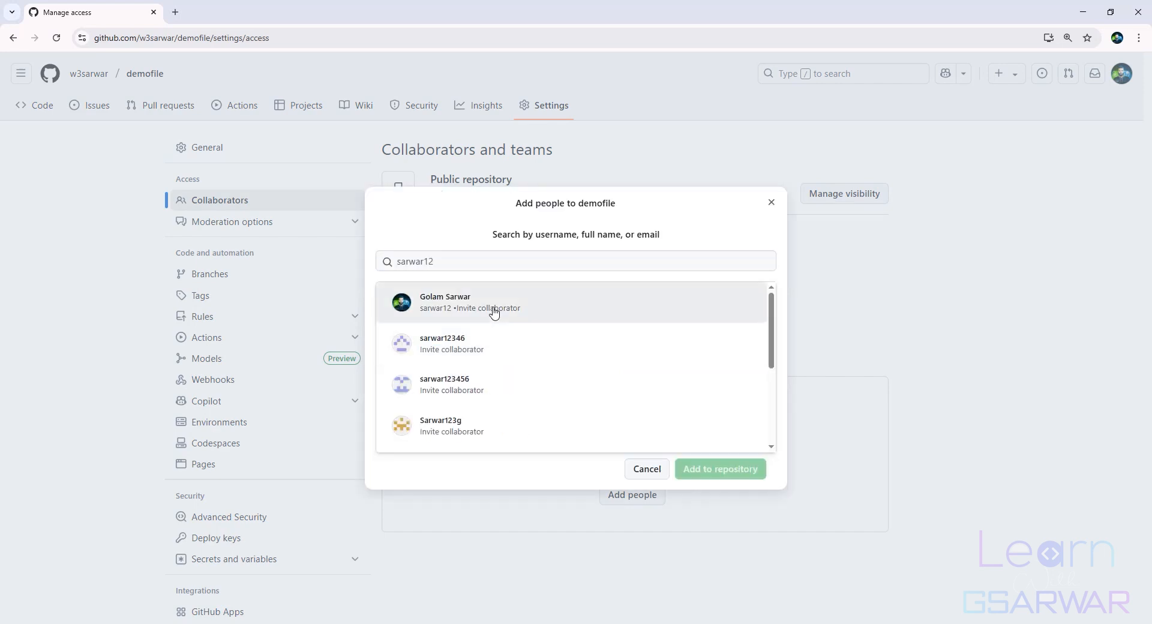
pyautogui.click(494, 311)
pyautogui.click(754, 384)
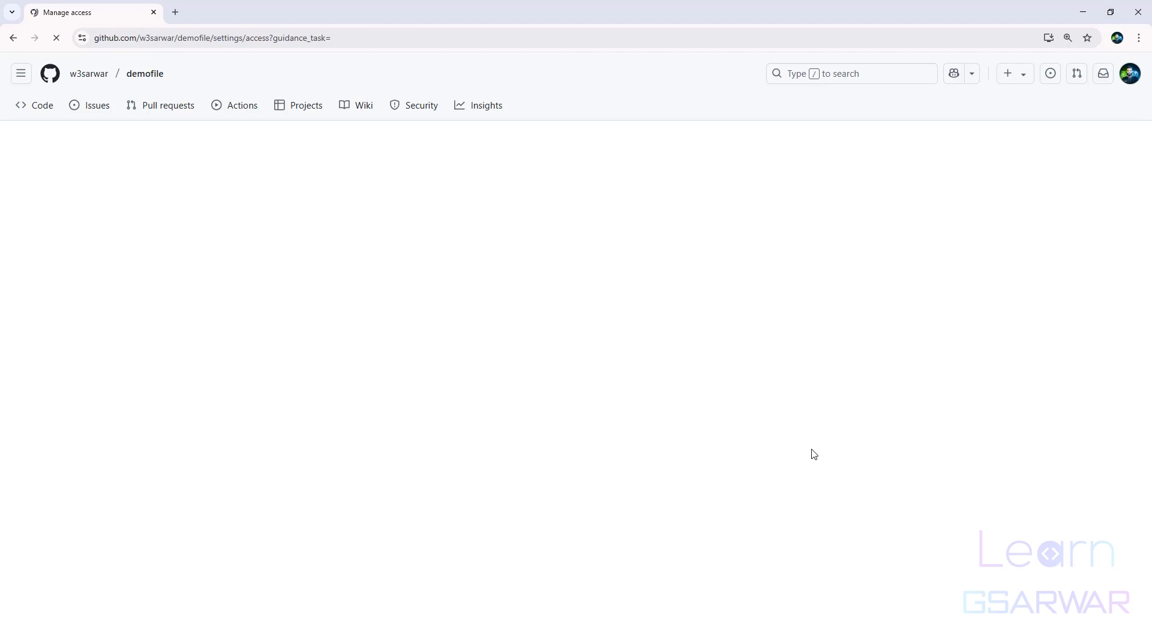
pyautogui.scroll(-3, 604, 470)
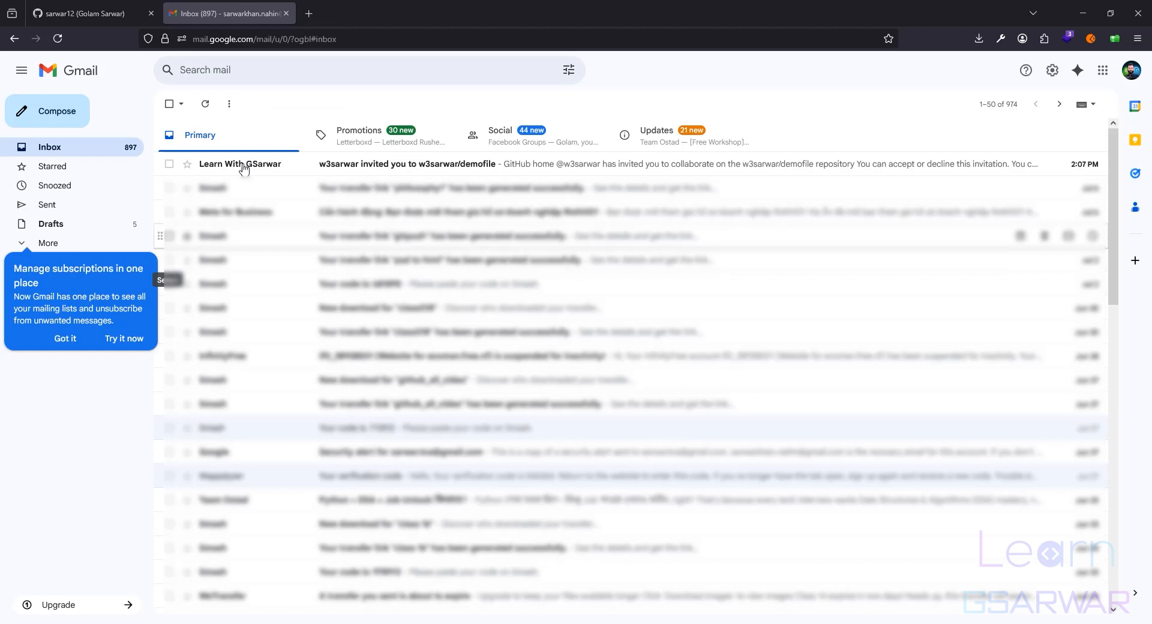
# Step: Accept the demofile collaboration invitation from the email in the collaborator's Gmail and refresh the owner's collaborator access page
pyautogui.click(262, 167)
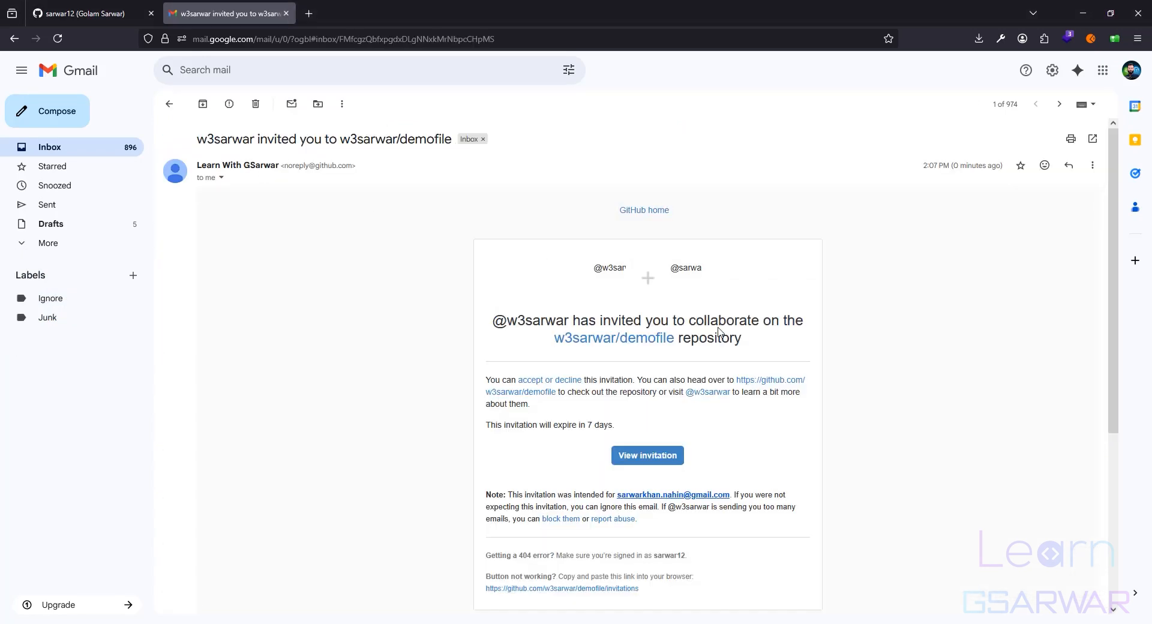
pyautogui.click(639, 455)
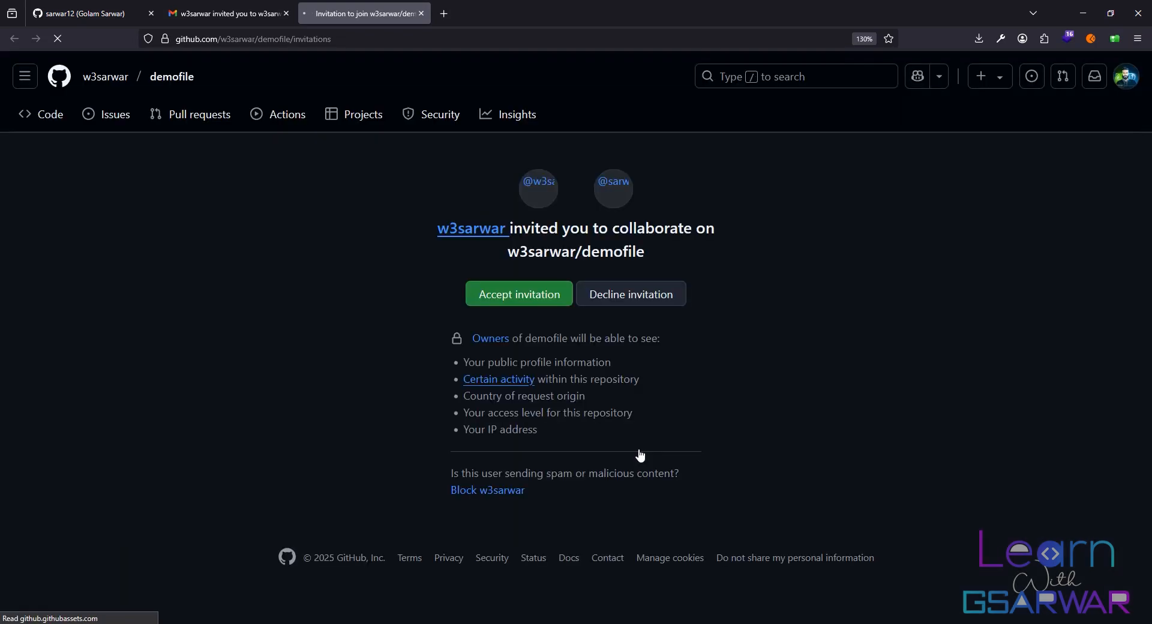
pyautogui.click(534, 306)
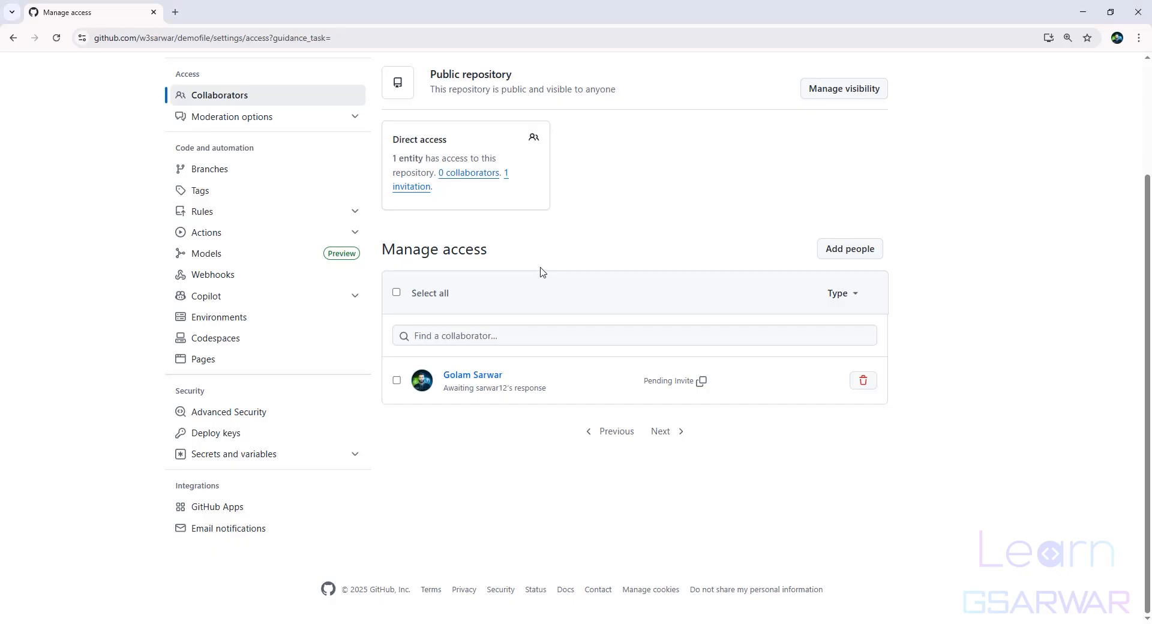
pyautogui.click(55, 40)
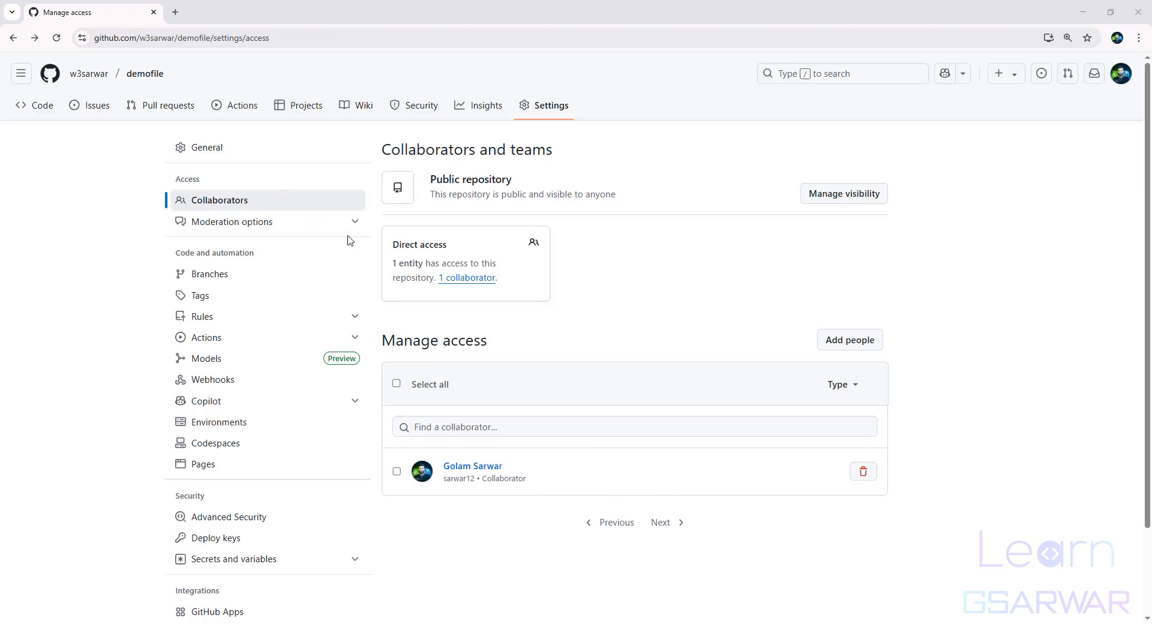
# Step: Start a new issue in the demofile repository with the title "bug-heading"
pyautogui.click(48, 109)
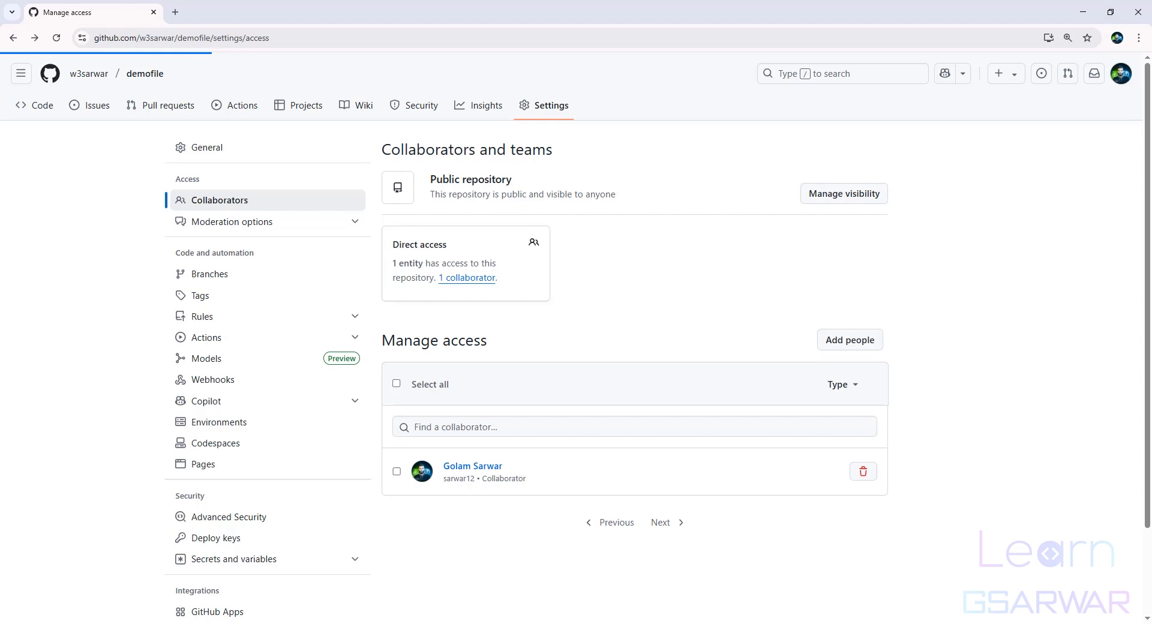
pyautogui.click(103, 109)
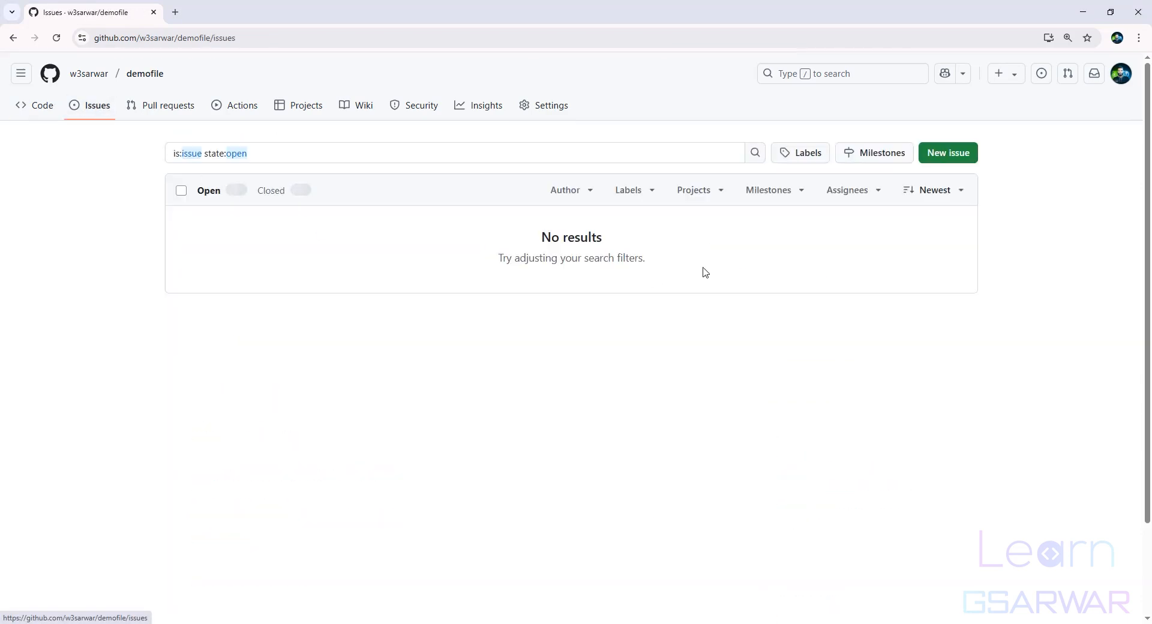
pyautogui.click(953, 151)
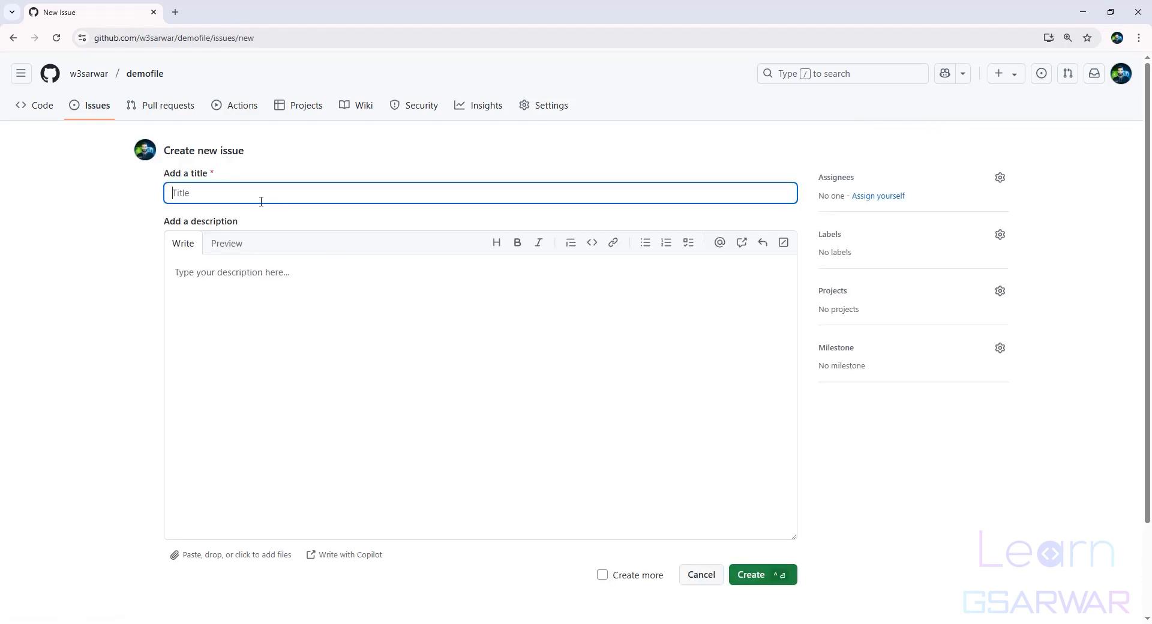
pyautogui.write('bug-heading')
# Step: Enter the issue description "The issue is created to fix the heading bug. We excepted the heading to be centered."
pyautogui.click(312, 282)
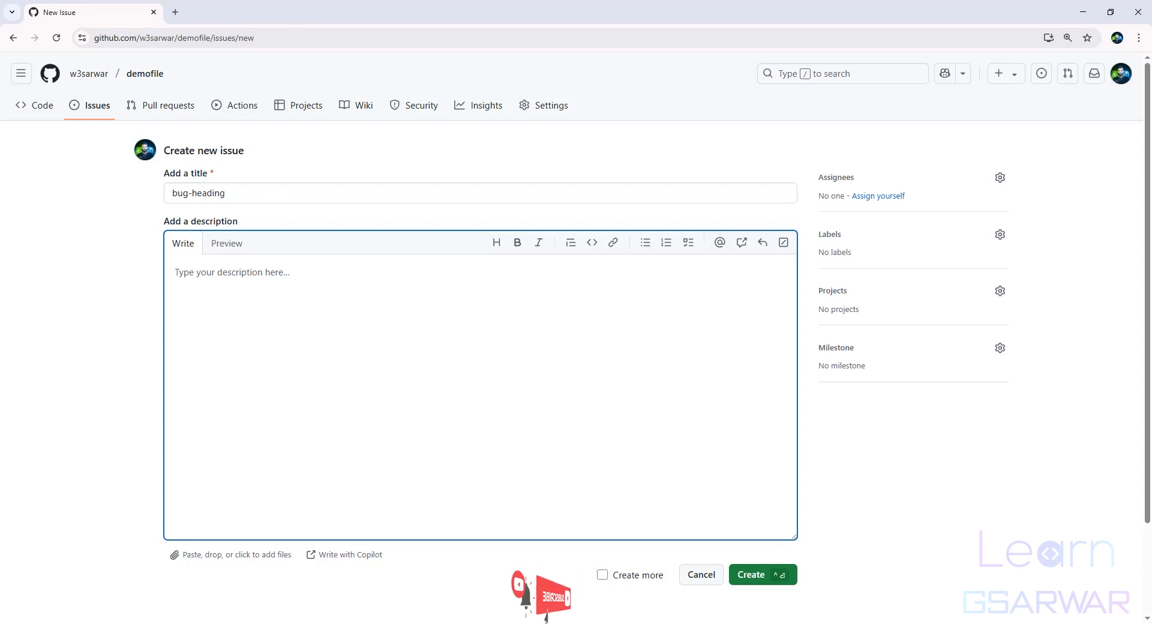
pyautogui.write('The issue is created to fix the heading bug. We excepted the heading to be certered.')
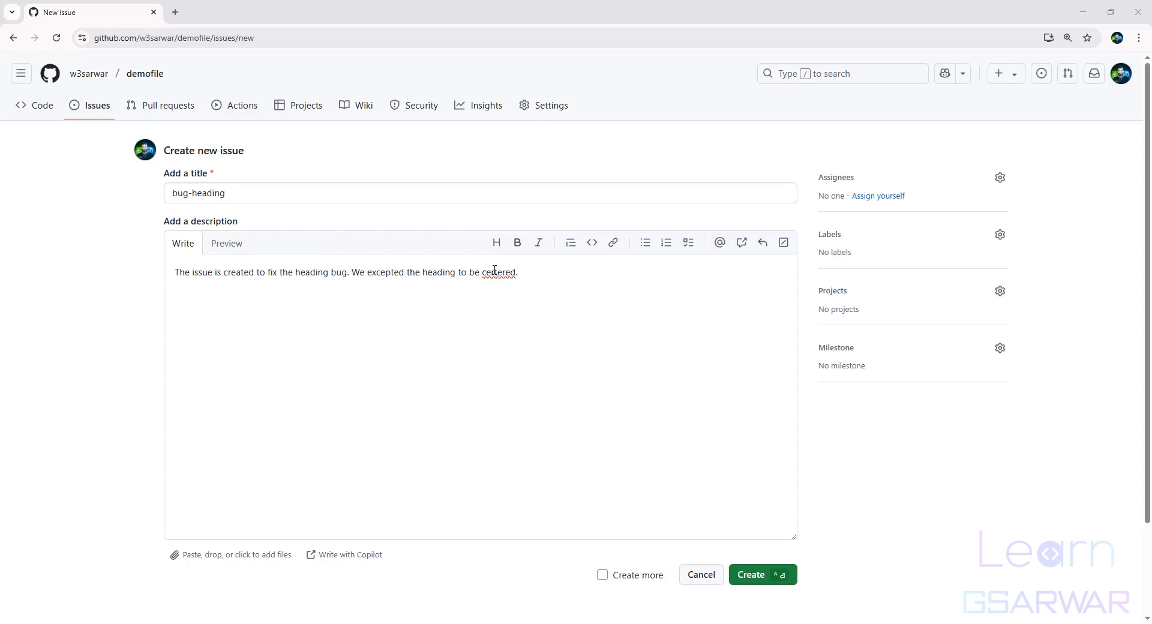
pyautogui.click(445, 274)
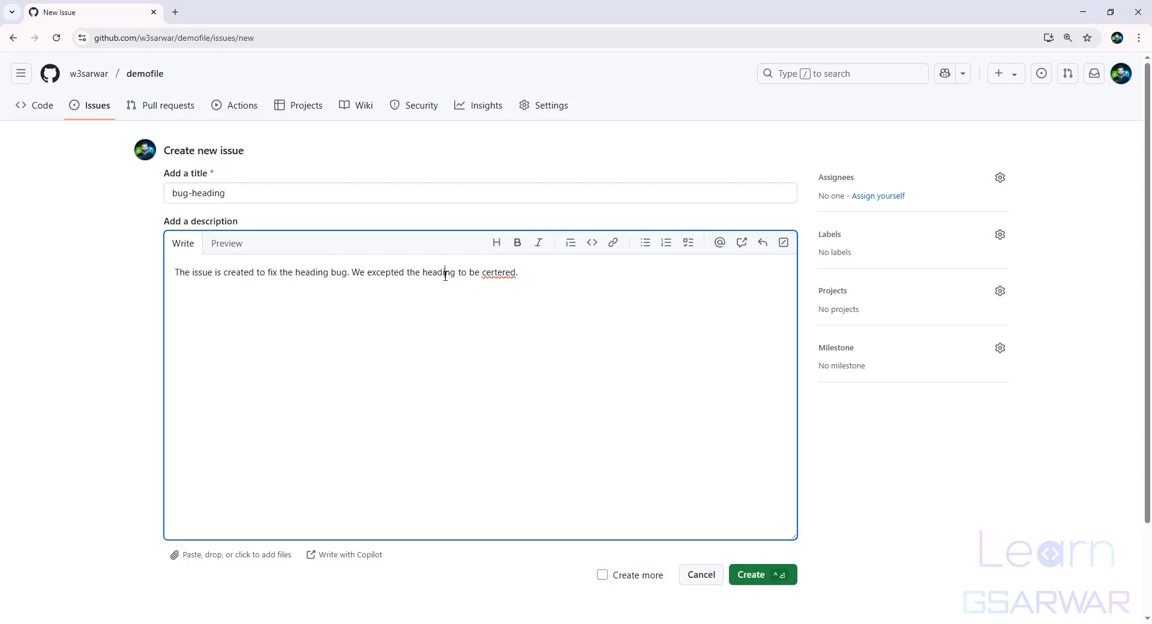
pyautogui.rightClick(498, 271)
pyautogui.click(508, 282)
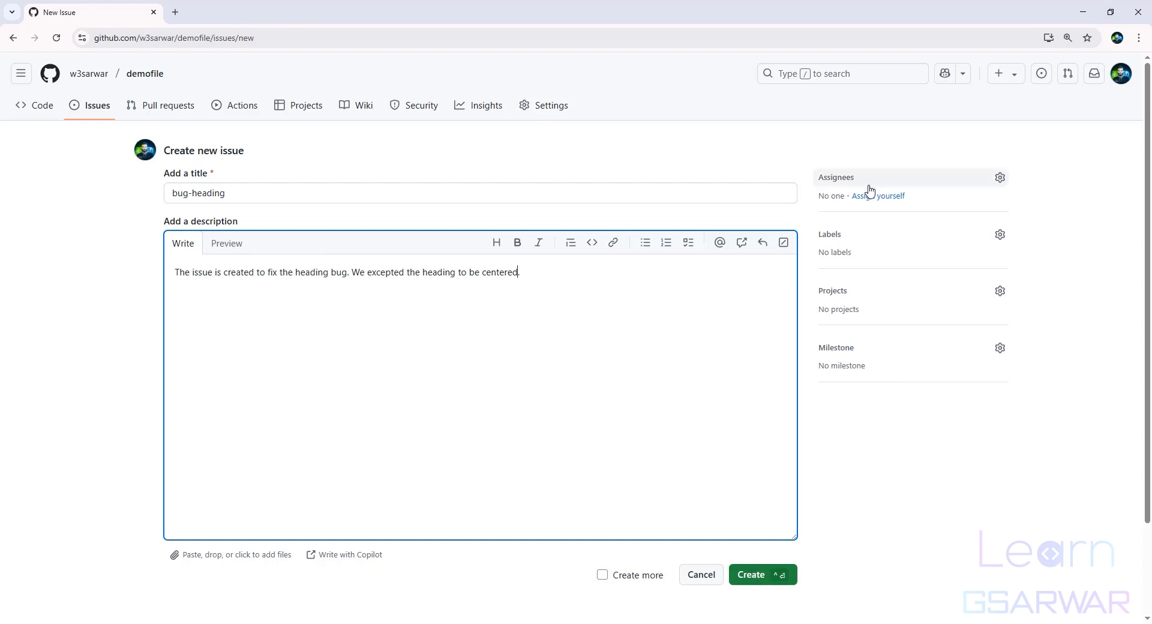
# Step: Assign the new issue to the invited collaborator
pyautogui.click(999, 177)
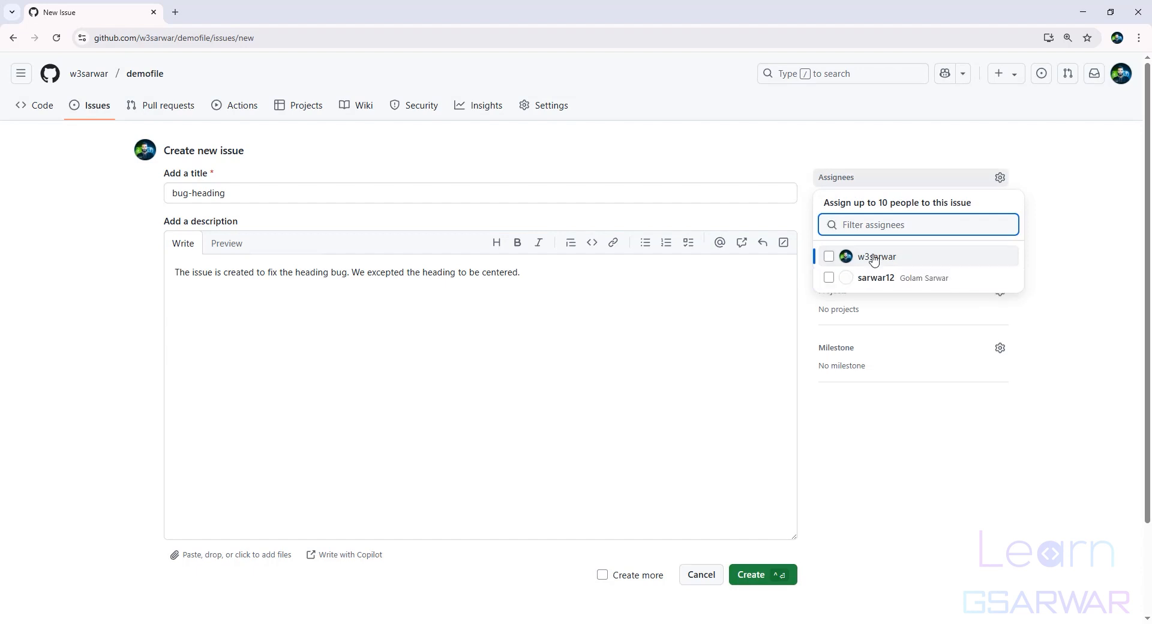
pyautogui.click(875, 281)
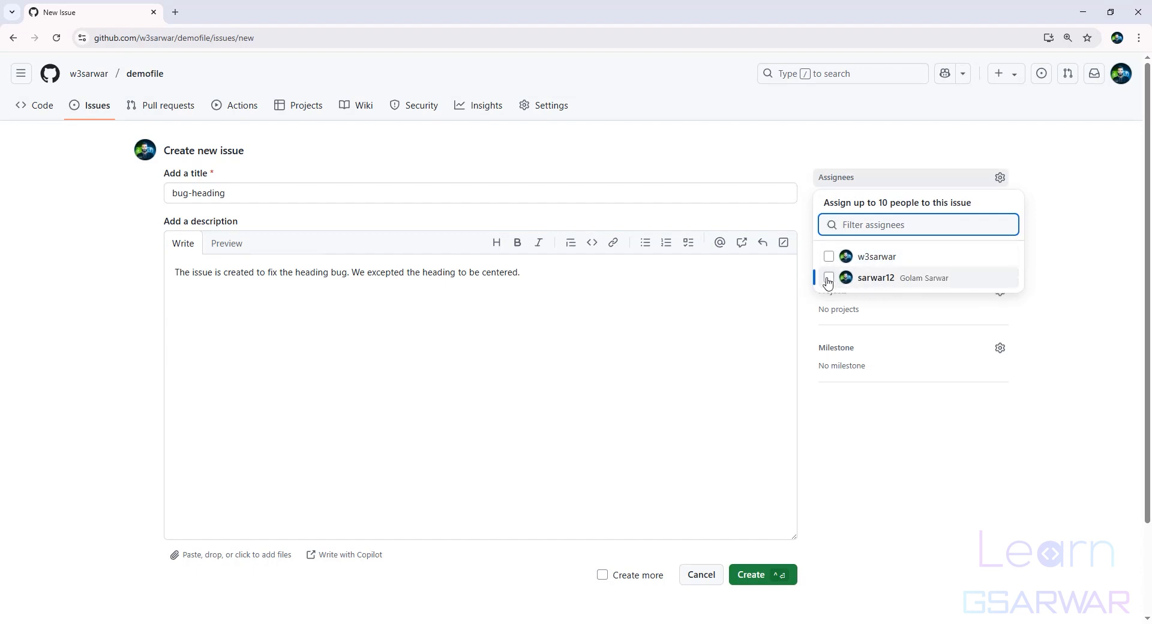
pyautogui.click(1022, 261)
# Step: Apply the "bug" label to the issue and create it
pyautogui.click(1000, 235)
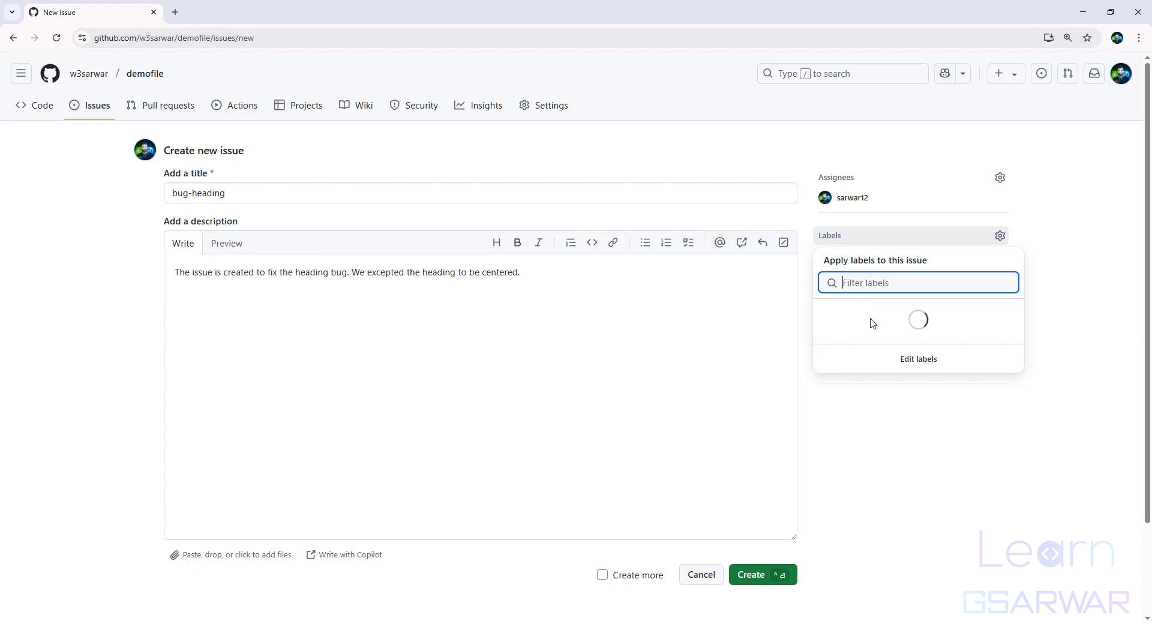
pyautogui.click(829, 316)
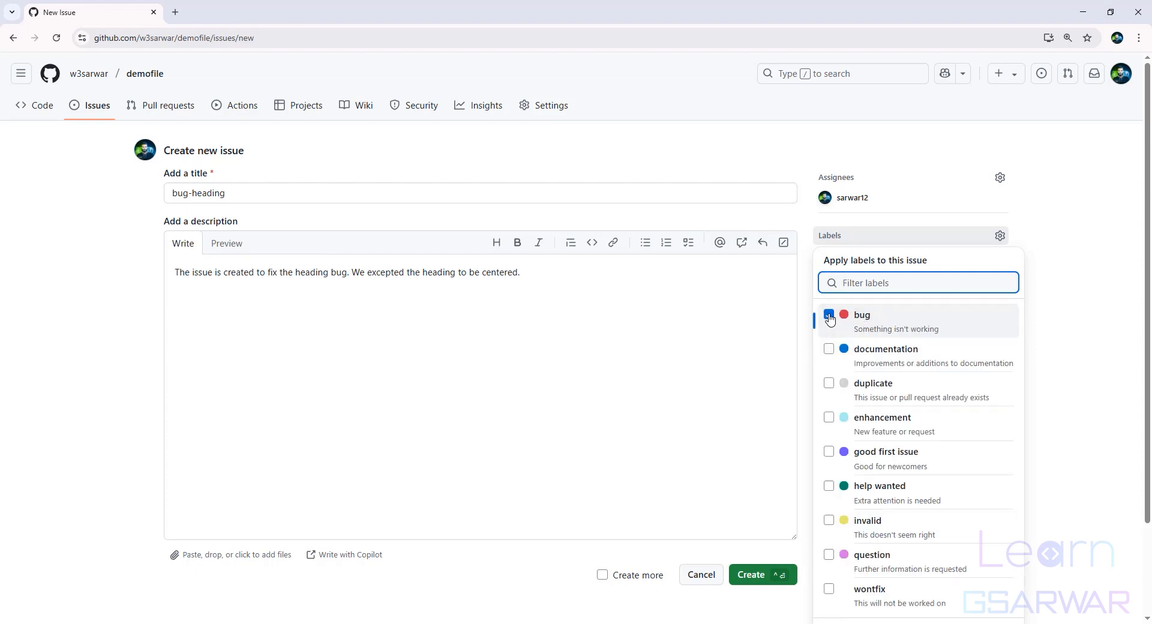
pyautogui.click(1021, 340)
pyautogui.scroll(-3, 737, 442)
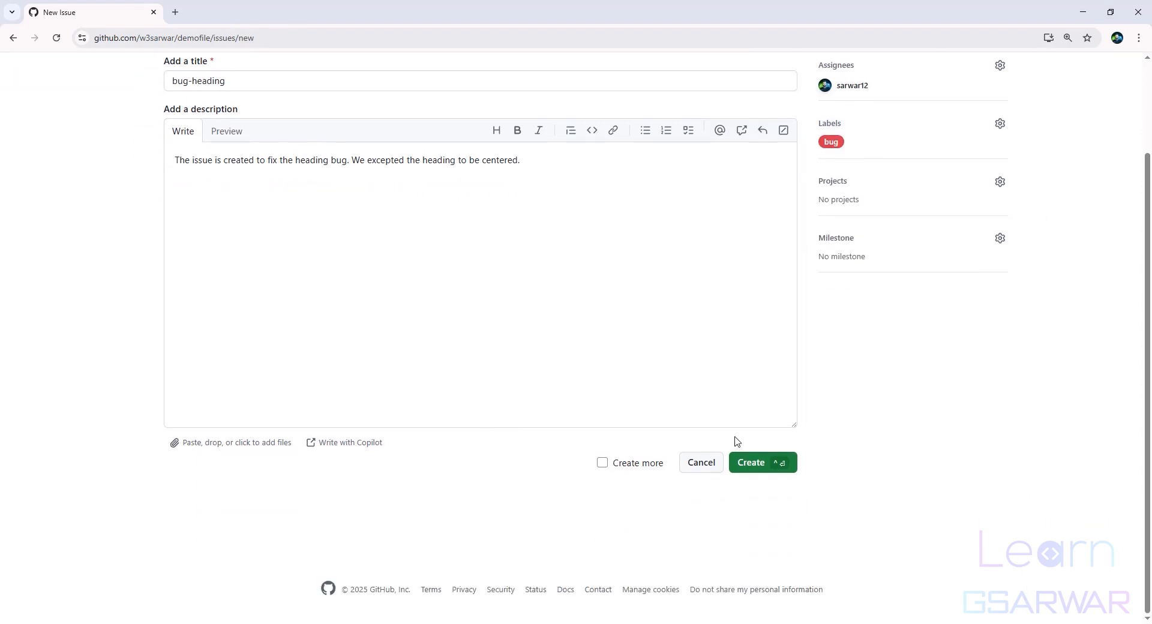
pyautogui.click(754, 463)
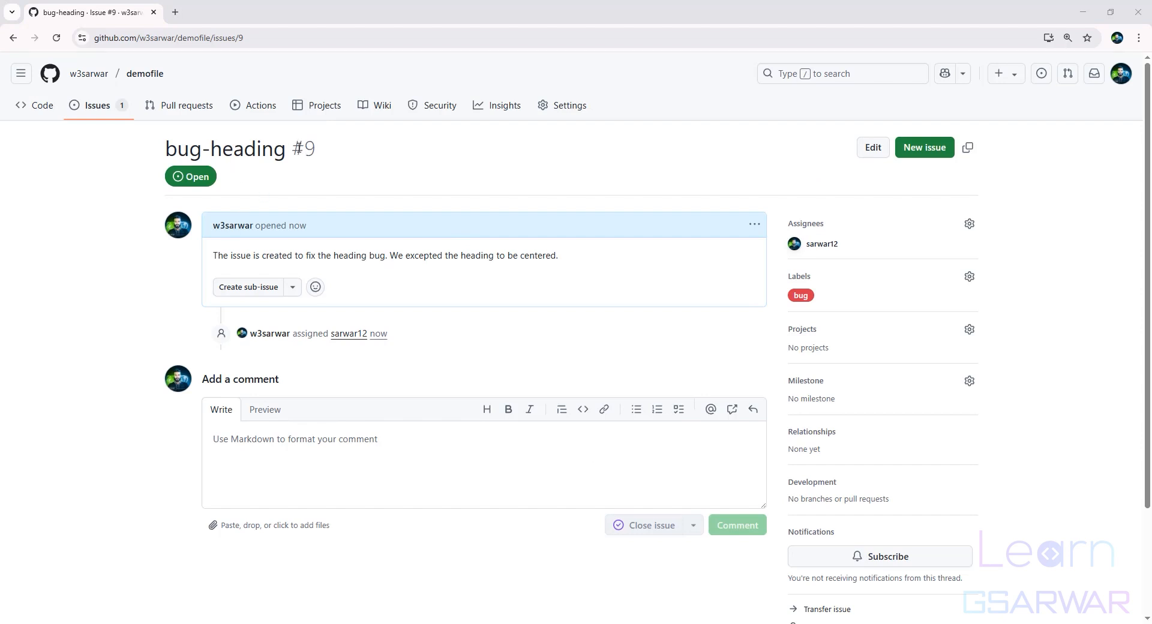
# Step: Switch to the collaborator's Firefox window and open the bug-heading issue from their GitHub notifications
pyautogui.moveTo(298, 149); pyautogui.dragTo(318, 153)
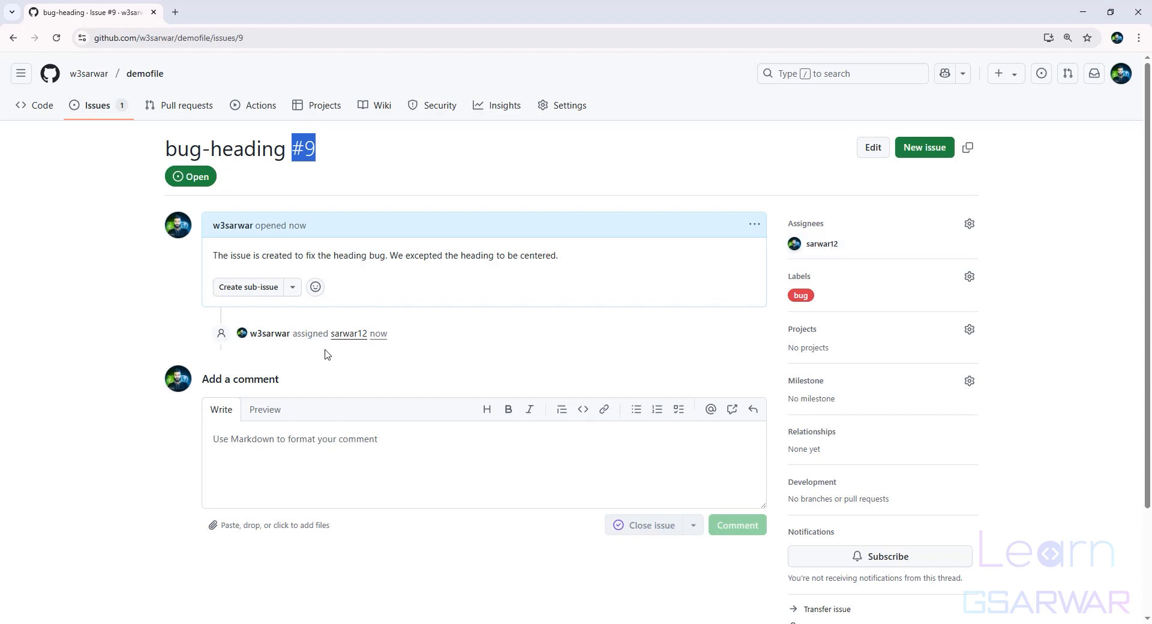
pyautogui.click(570, 623)
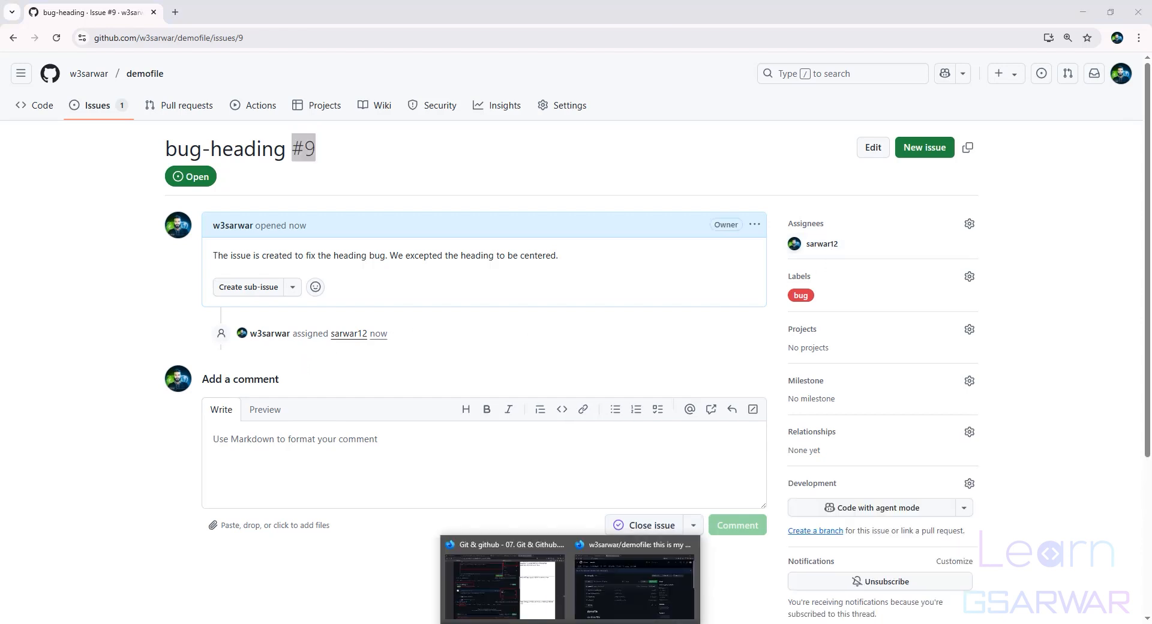
pyautogui.click(652, 578)
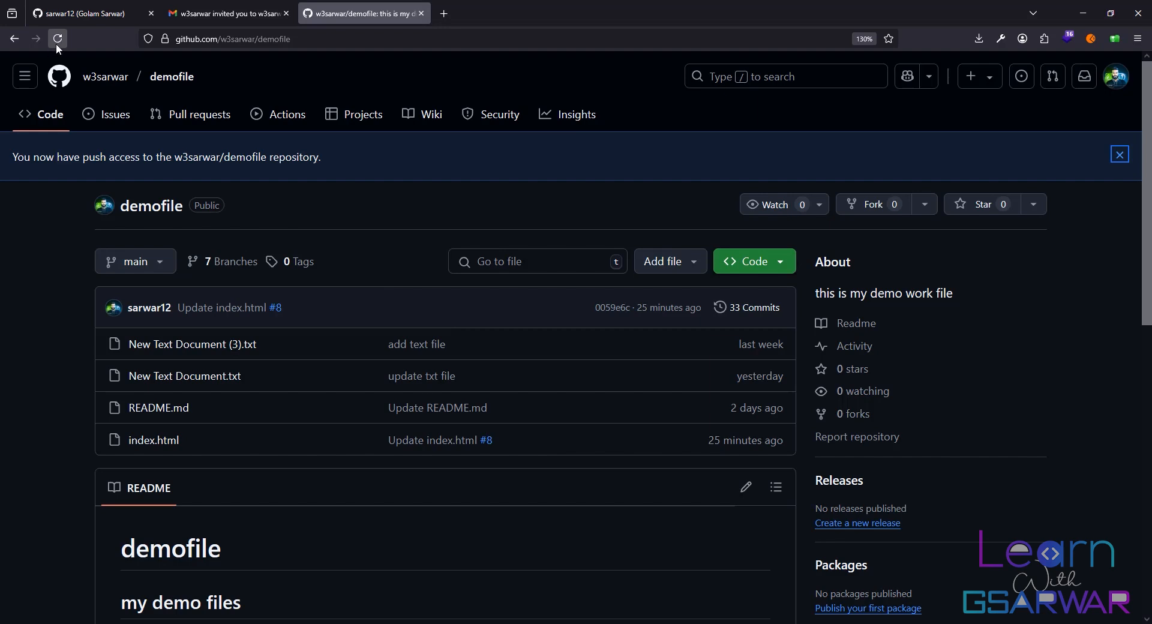
pyautogui.click(67, 15)
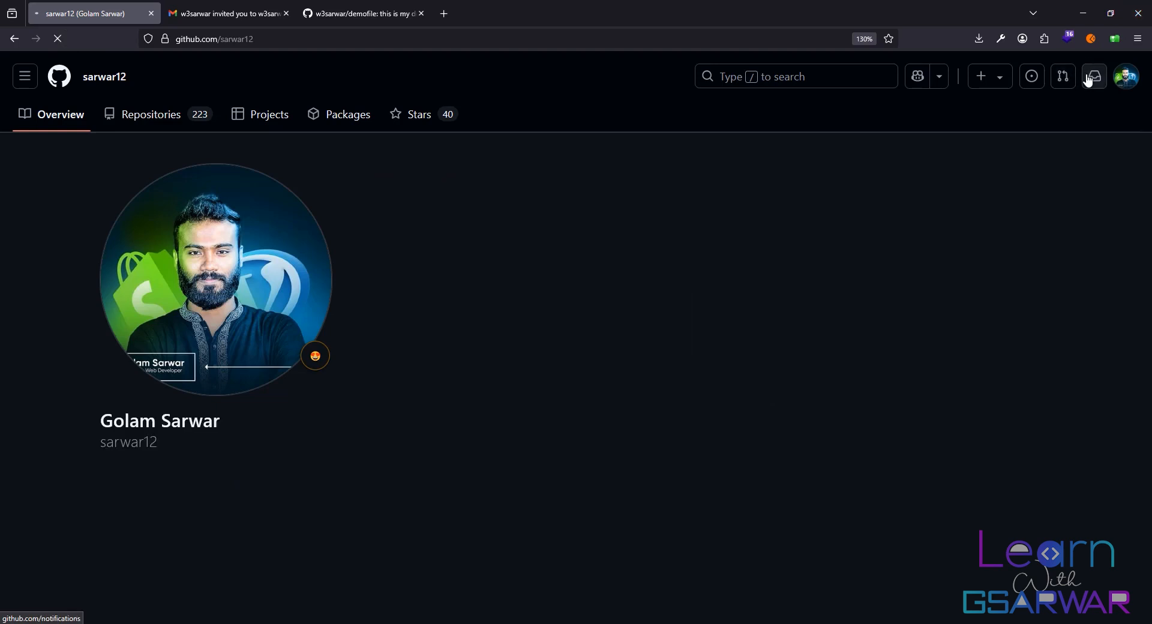
pyautogui.click(1088, 80)
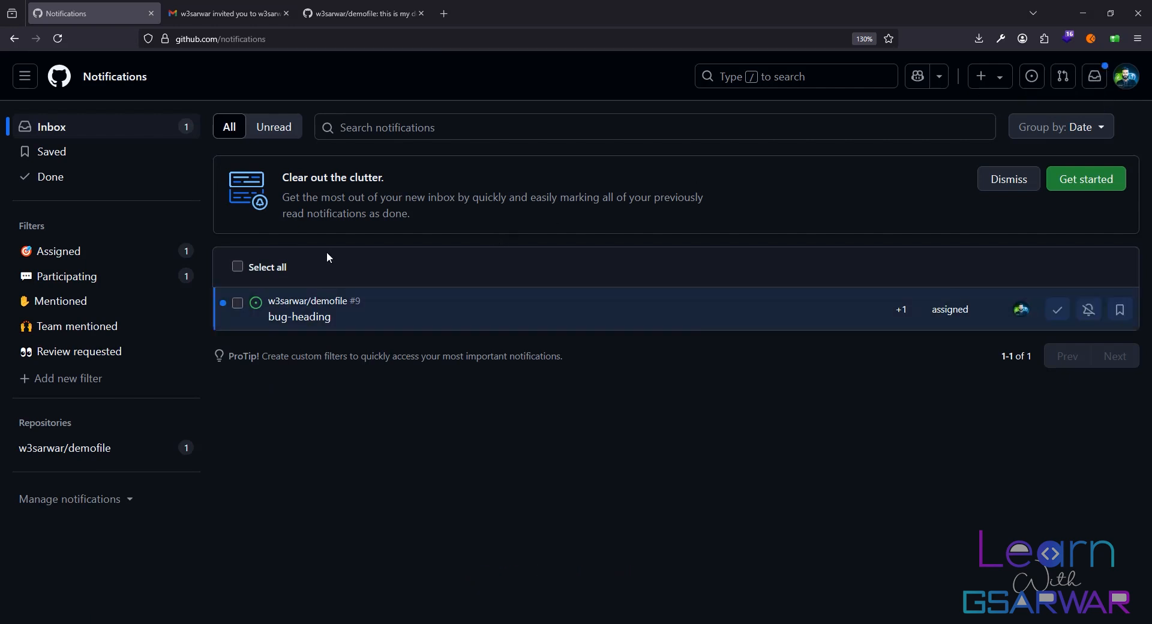
pyautogui.click(406, 313)
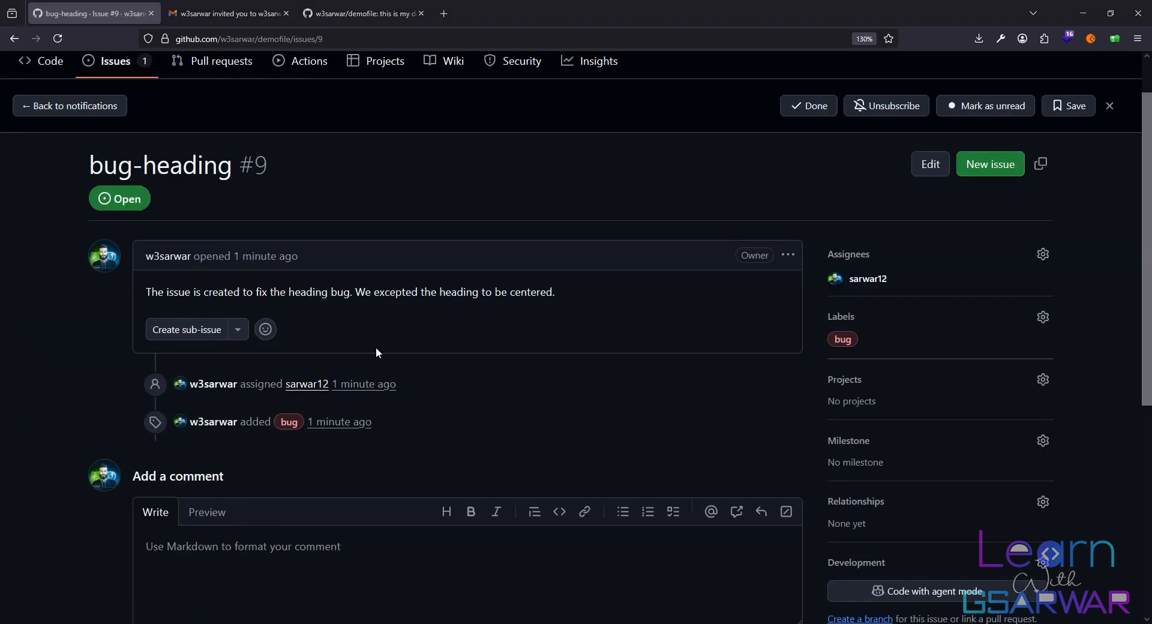
# Step: Examine the bug-heading issue's description, assignee and label, focusing on the expected heading alignment
pyautogui.scroll(-3, 376, 347)
pyautogui.scroll(4, 372, 352)
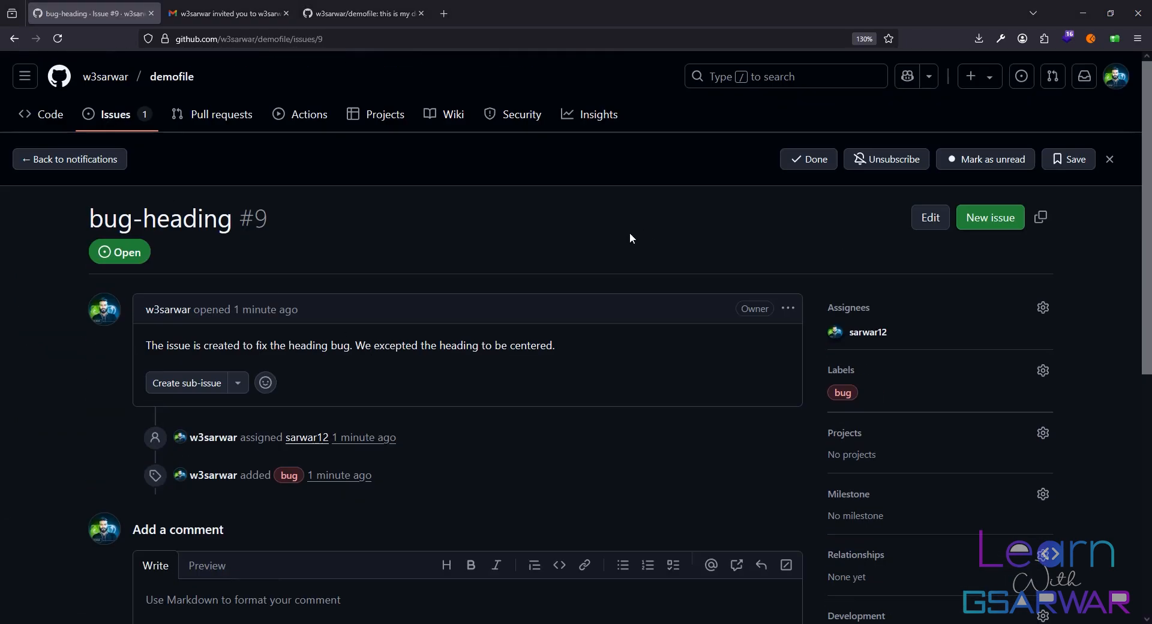
pyautogui.scroll(-3, 336, 359)
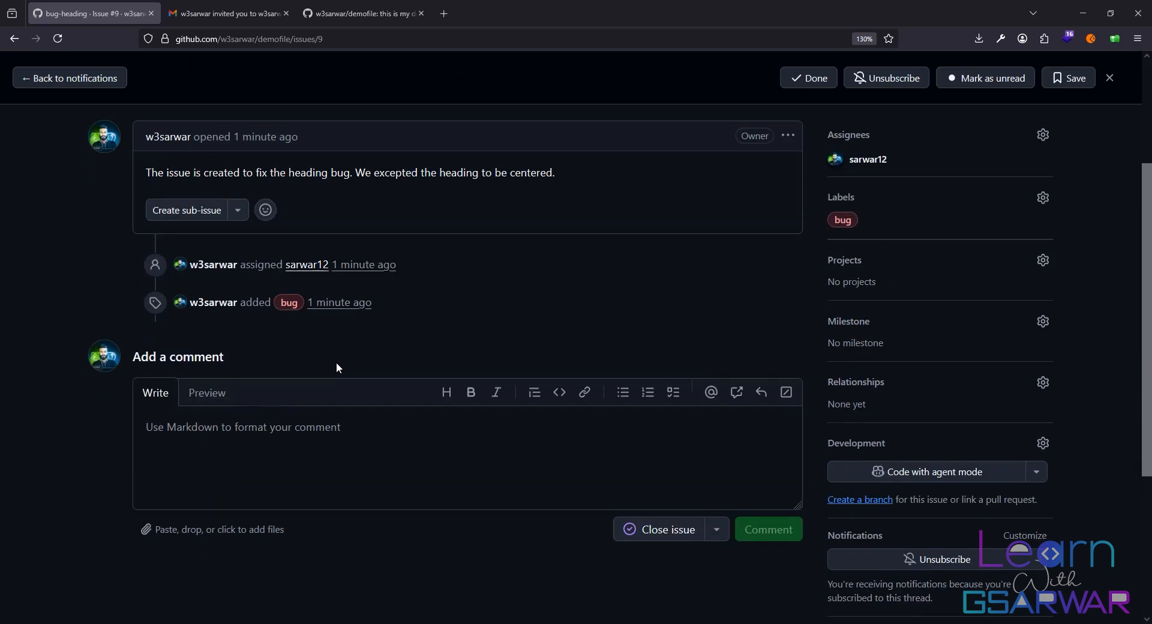
pyautogui.scroll(3, 334, 366)
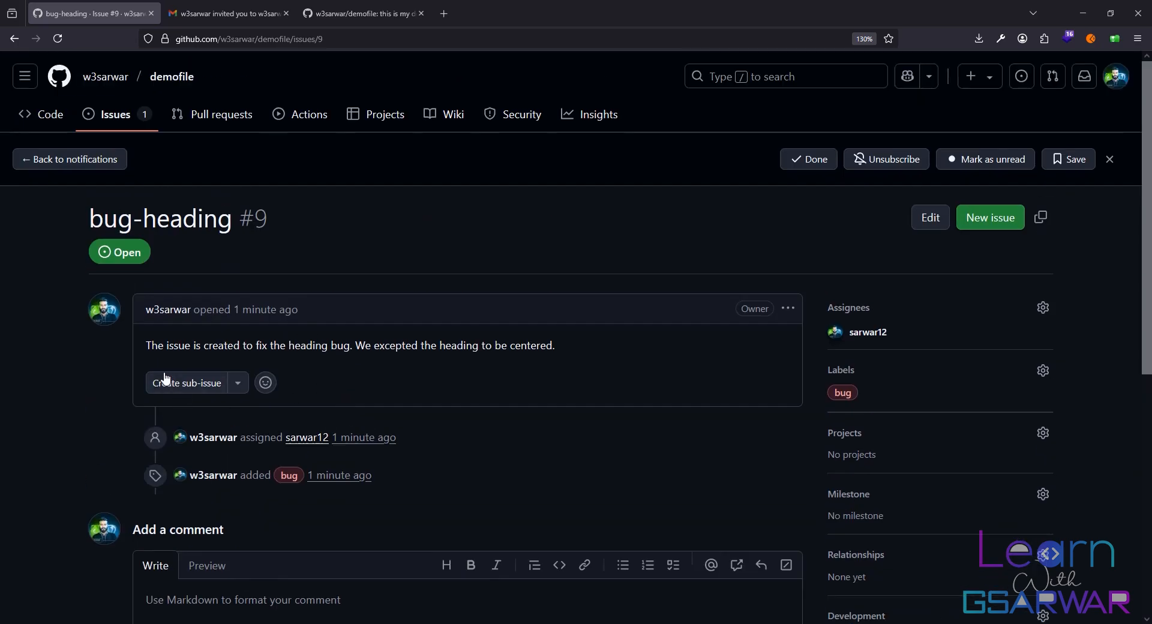
pyautogui.moveTo(144, 346); pyautogui.dragTo(573, 348)
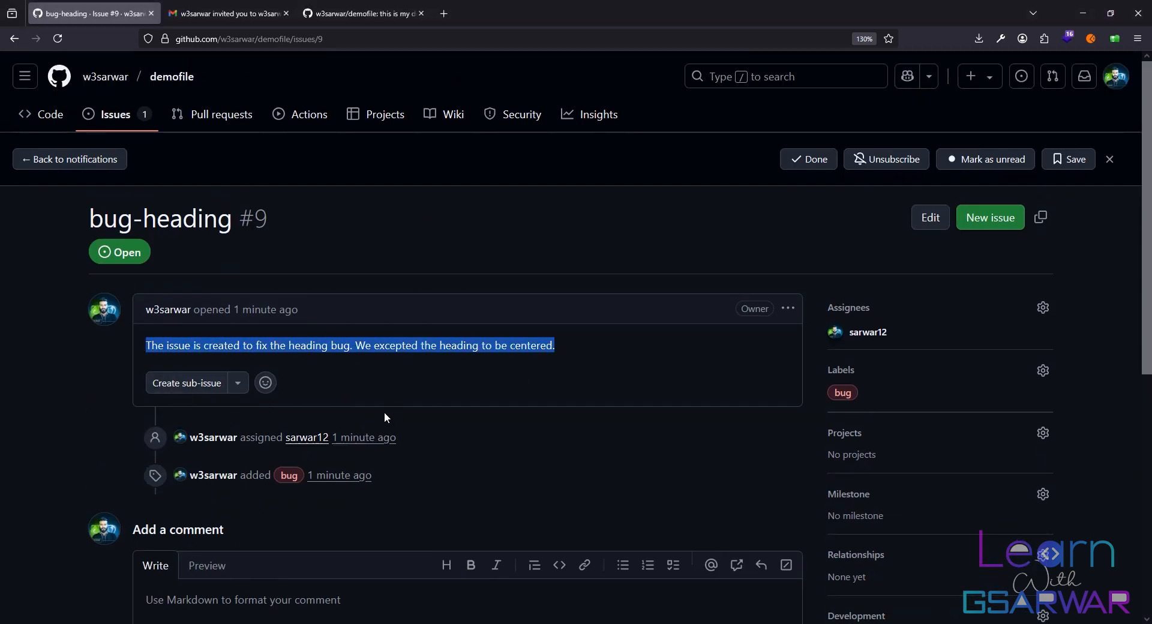
pyautogui.click(590, 350)
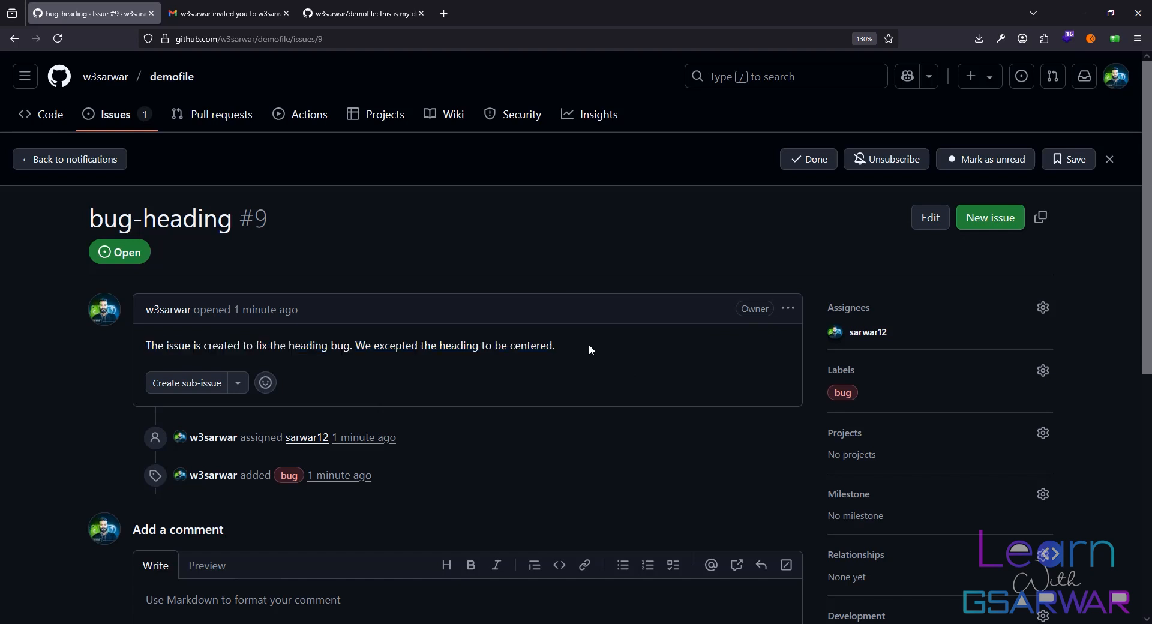
pyautogui.moveTo(355, 346); pyautogui.dragTo(564, 353)
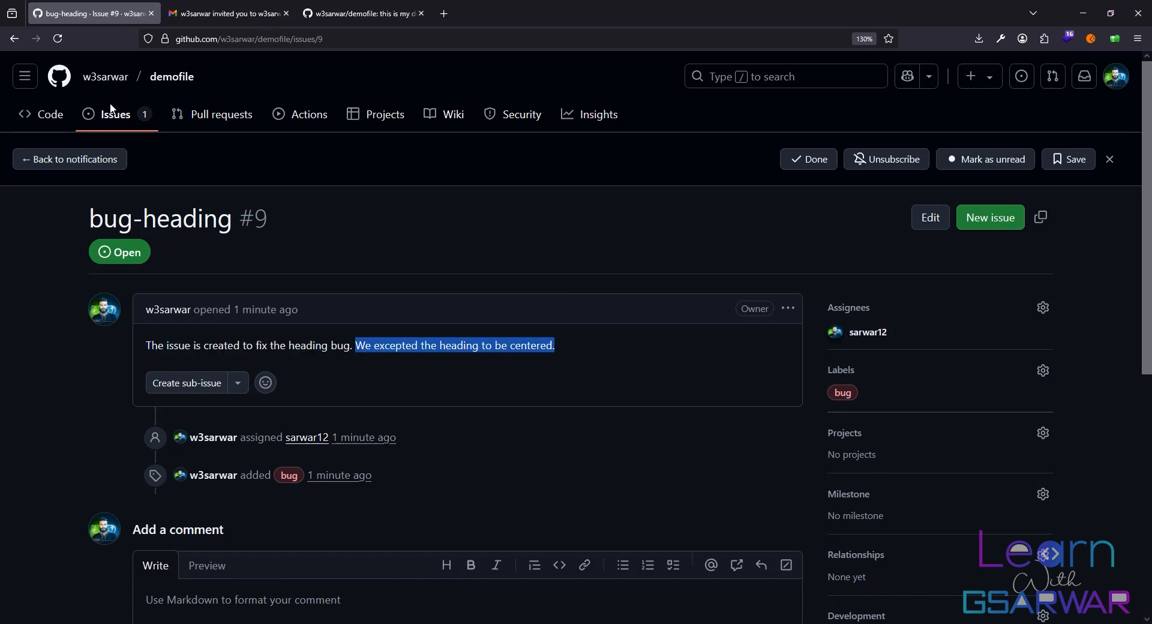
# Step: Open the demofile repository's index.html from the main branch for editing
pyautogui.click(54, 120)
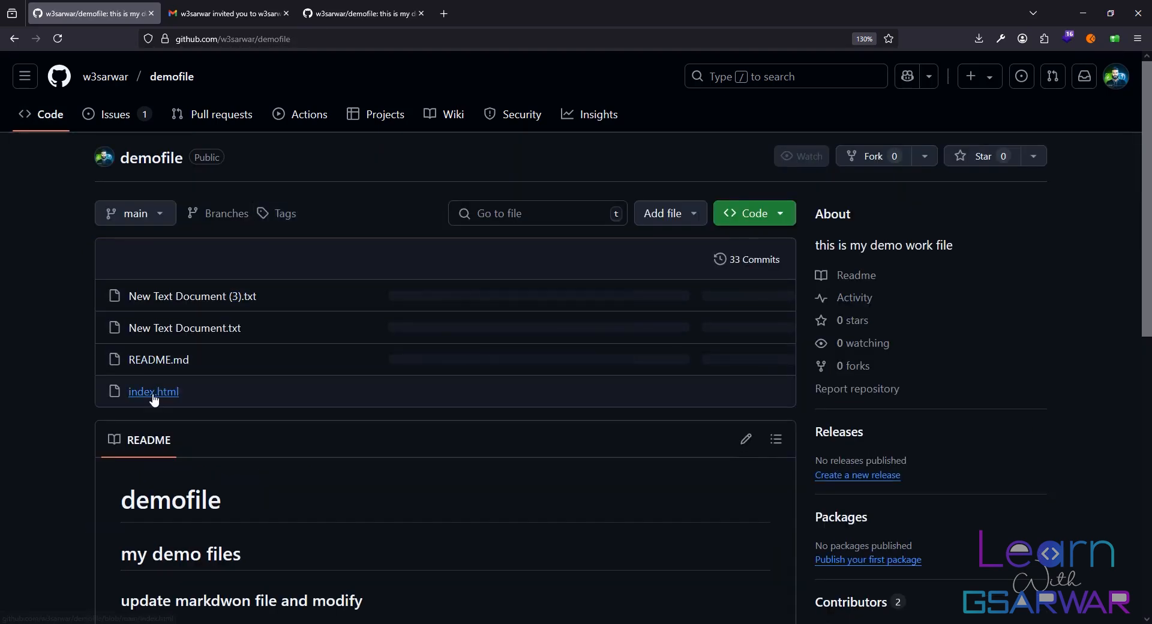
pyautogui.click(155, 392)
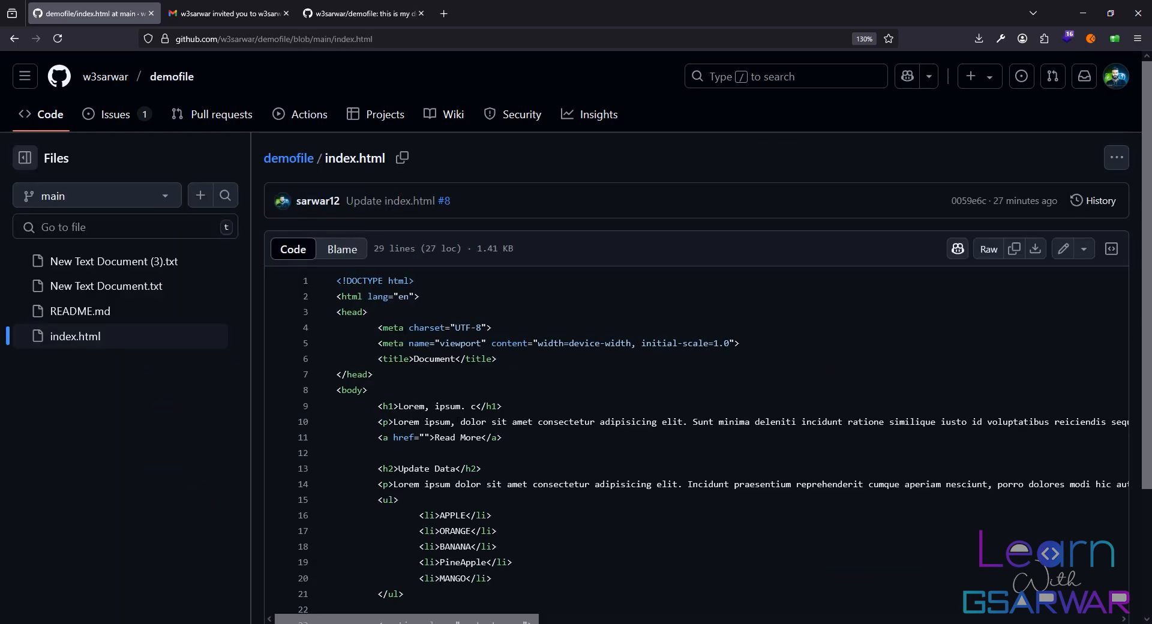
pyautogui.scroll(-3, 394, 406)
pyautogui.hscroll(1, 394, 406)
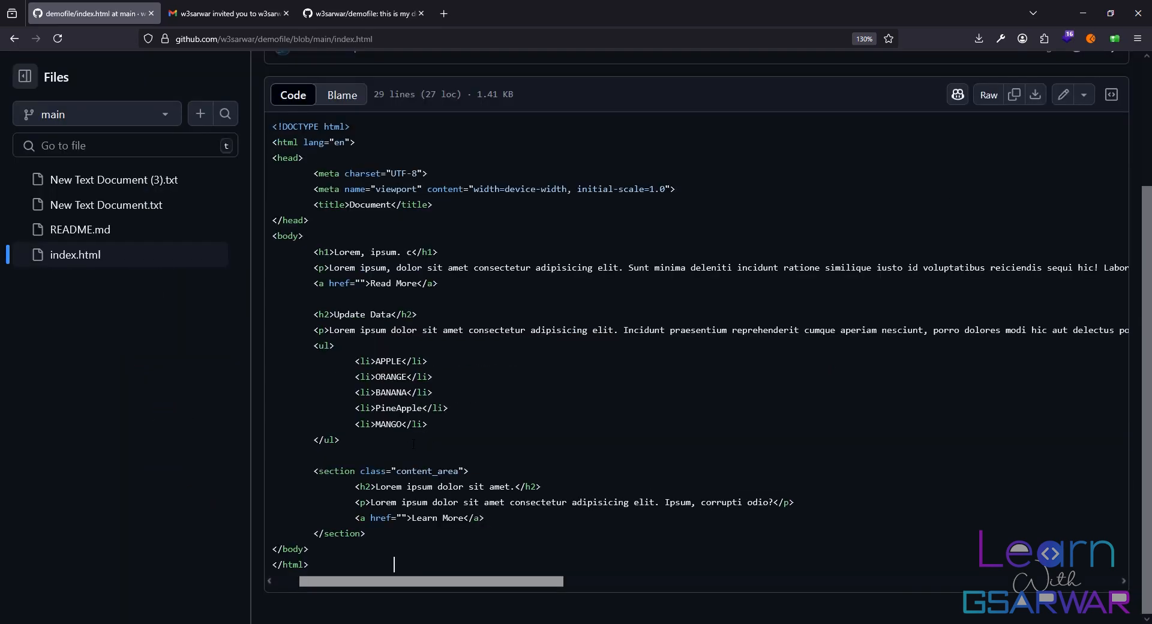
pyautogui.click(1063, 94)
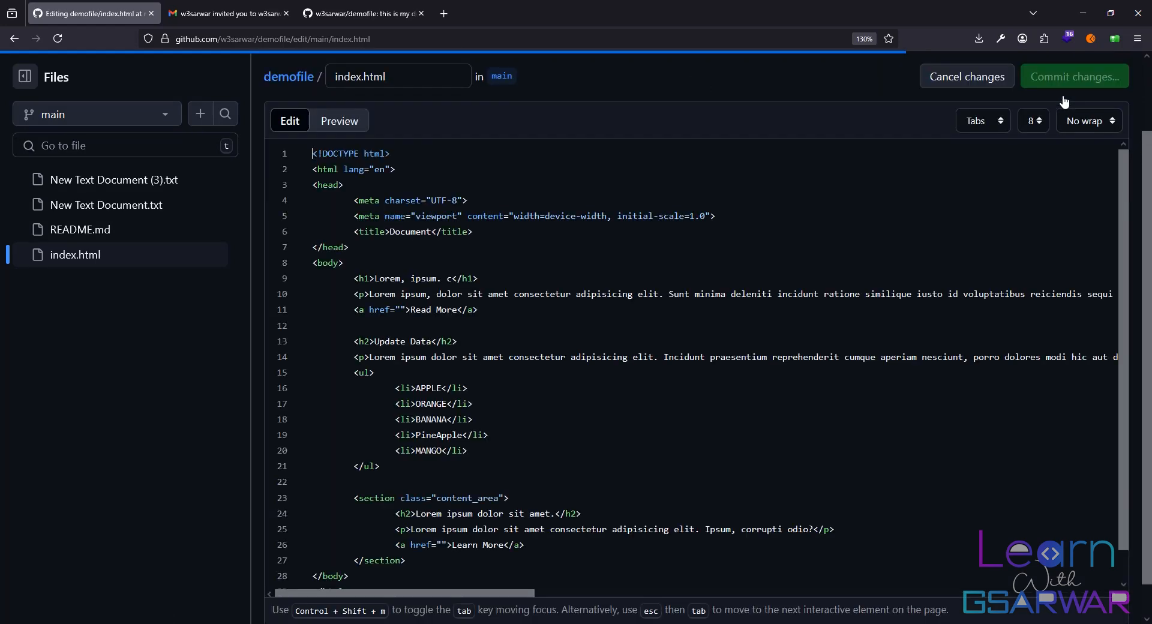
# Step: Add the attribute align="center" to the opening h1 tag on line 9 of index.html
pyautogui.click(369, 278)
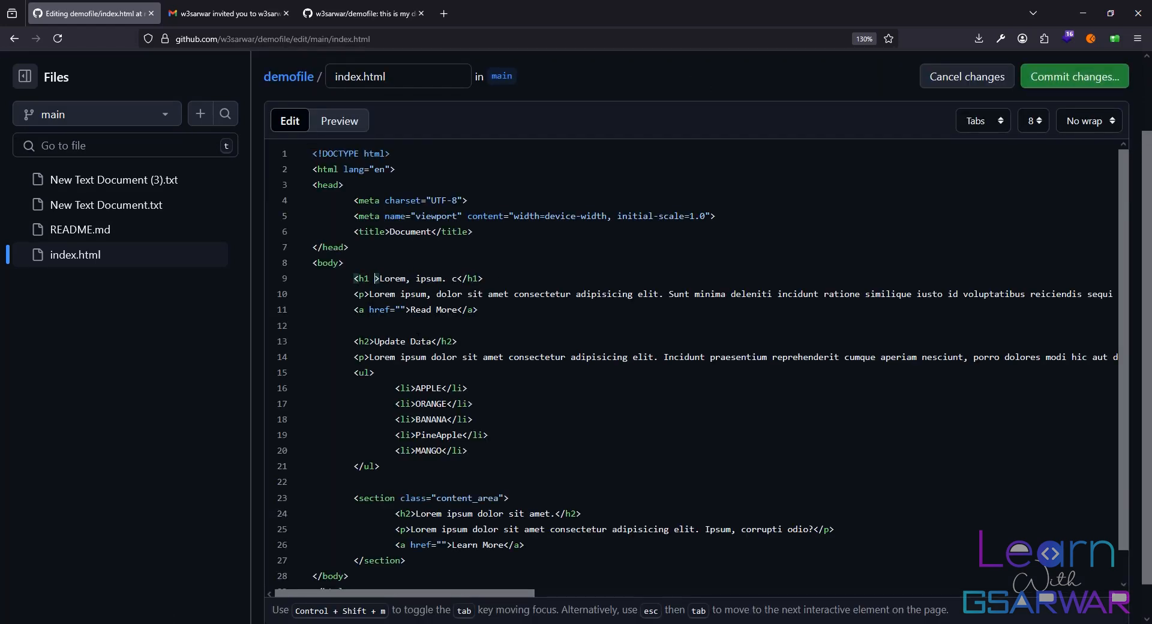
pyautogui.write('ali')
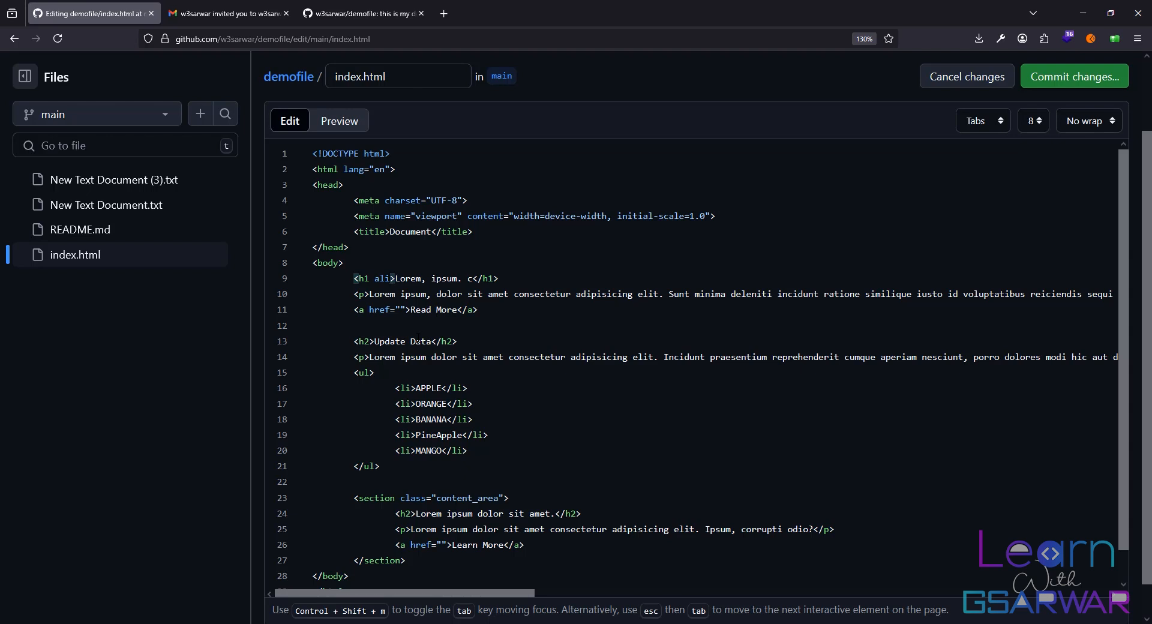
pyautogui.write('gn="')
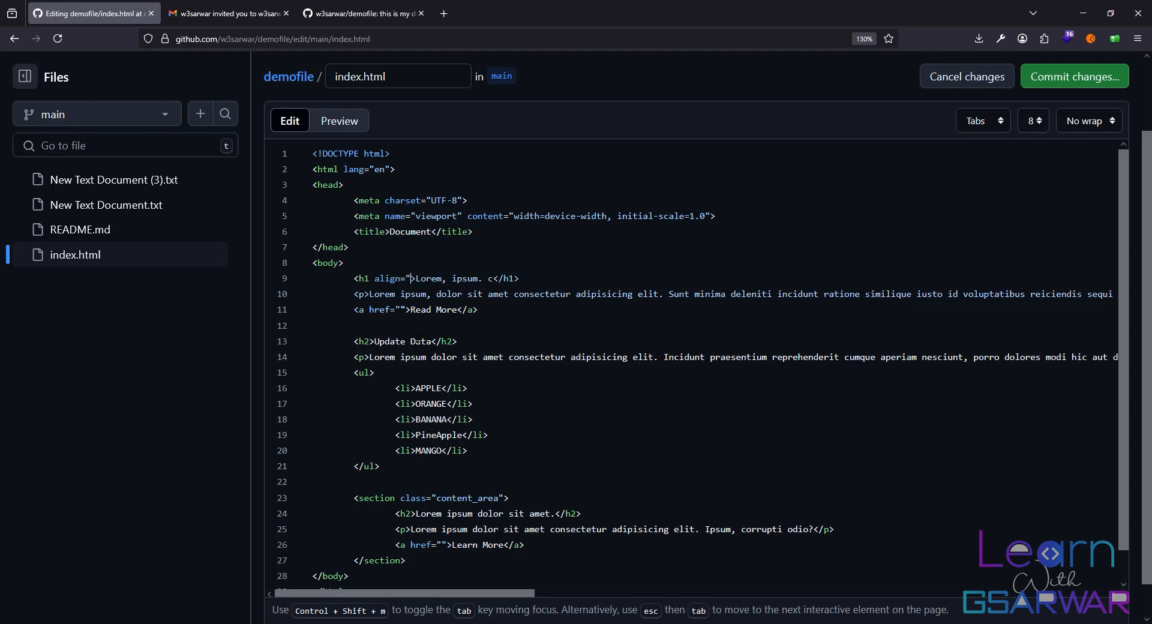
pyautogui.write('center"')
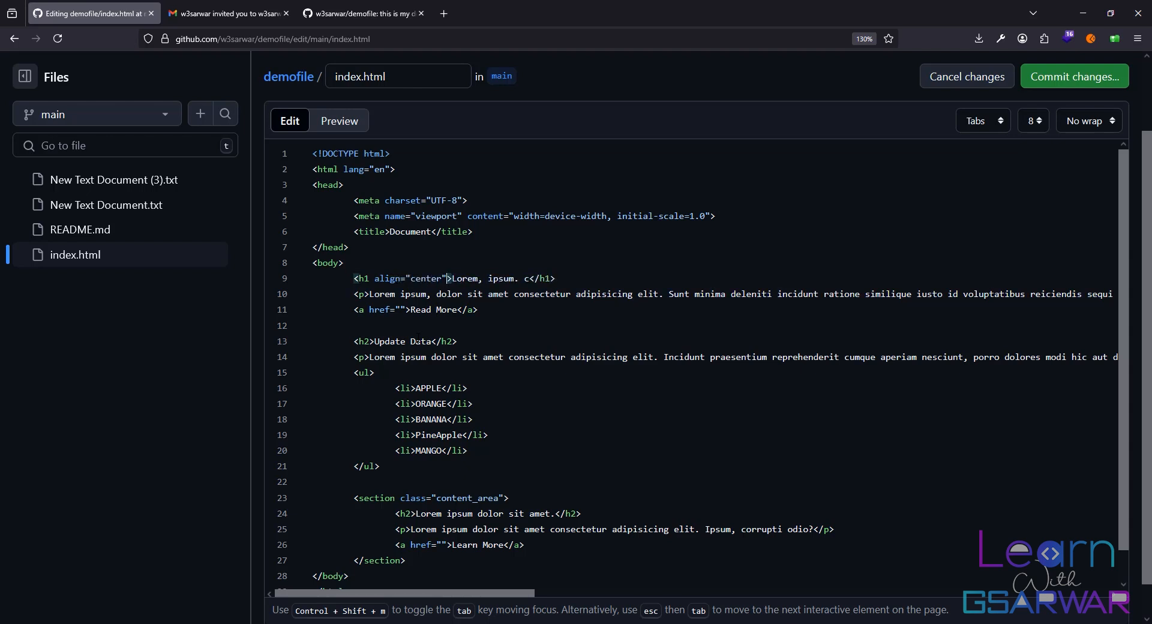
# Step: Commit the edit directly to the main branch with the message "Update index.html #9"
pyautogui.click(1079, 82)
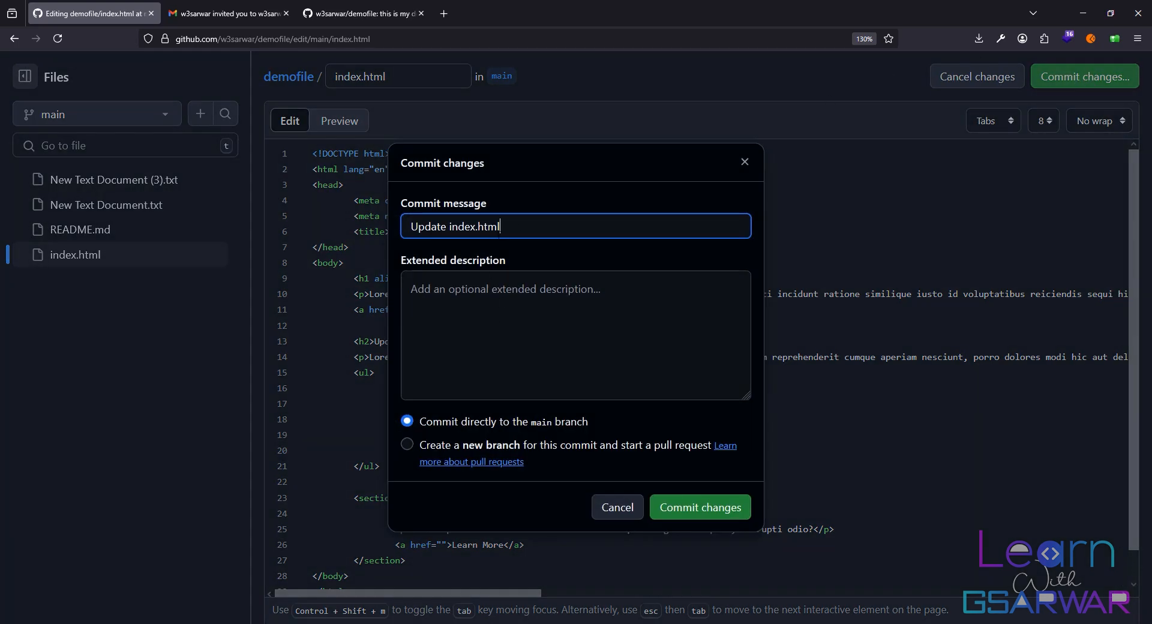
pyautogui.moveTo(520, 227); pyautogui.dragTo(407, 231)
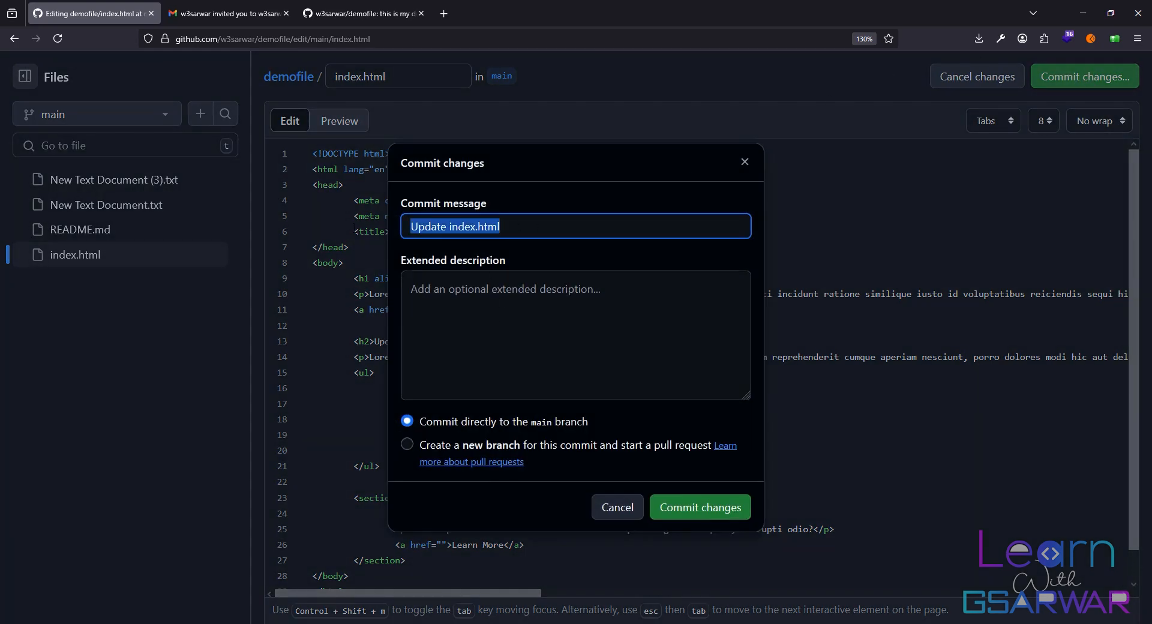
pyautogui.click(516, 234)
pyautogui.write('#9')
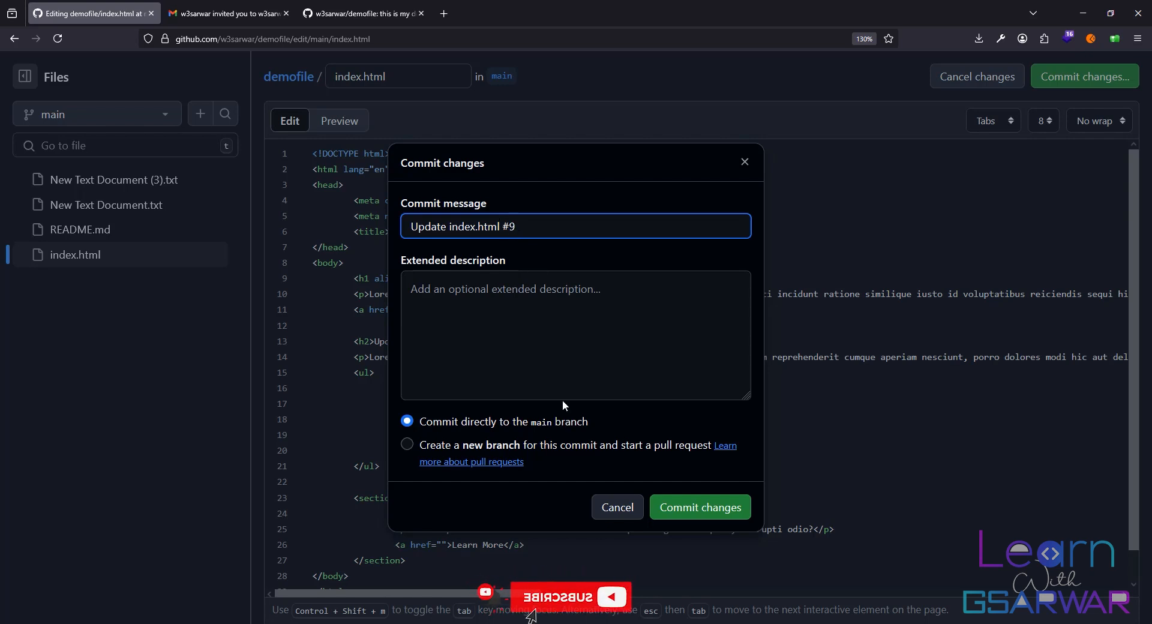
pyautogui.click(570, 342)
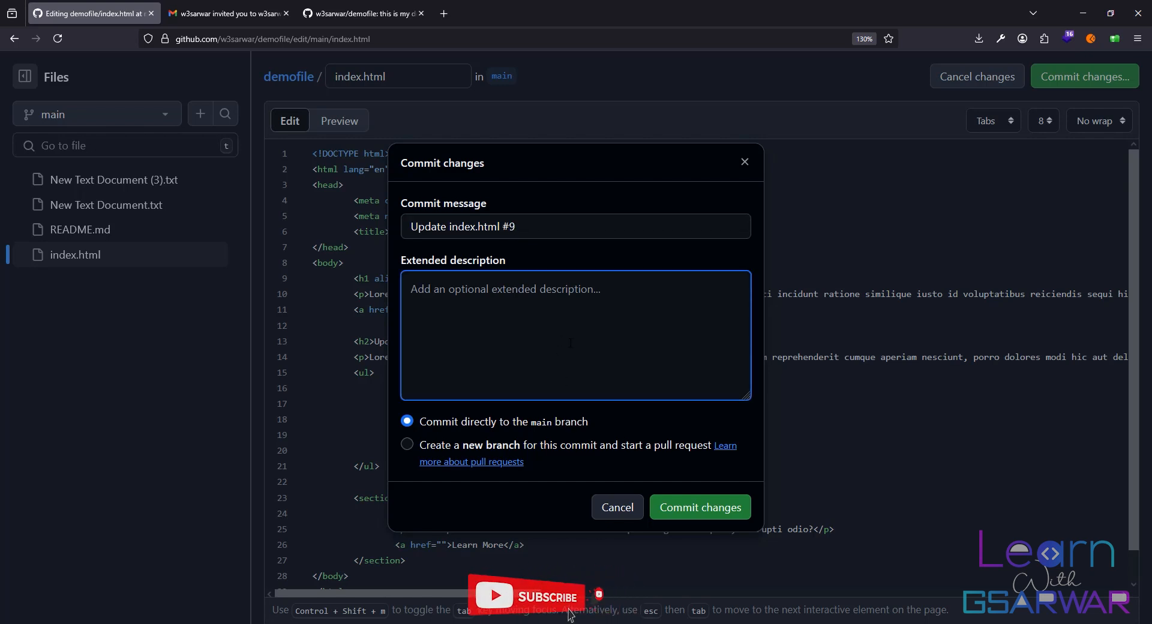
pyautogui.click(705, 515)
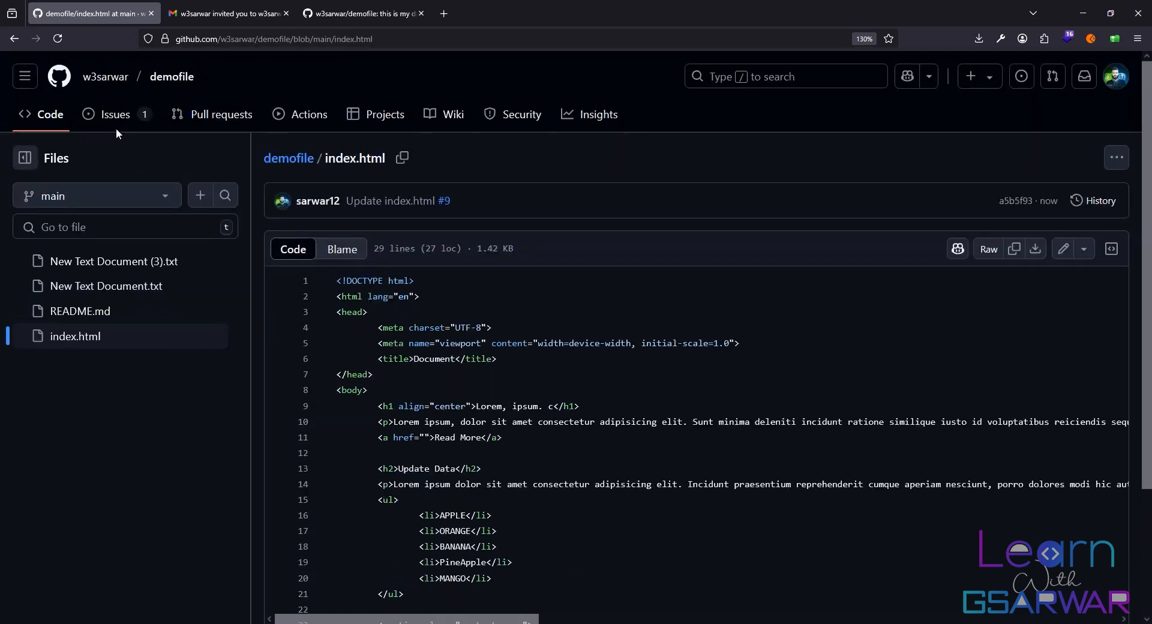
# Step: Open the bug-heading issue from the repository's open issues and review the commit reference in its timeline
pyautogui.click(107, 118)
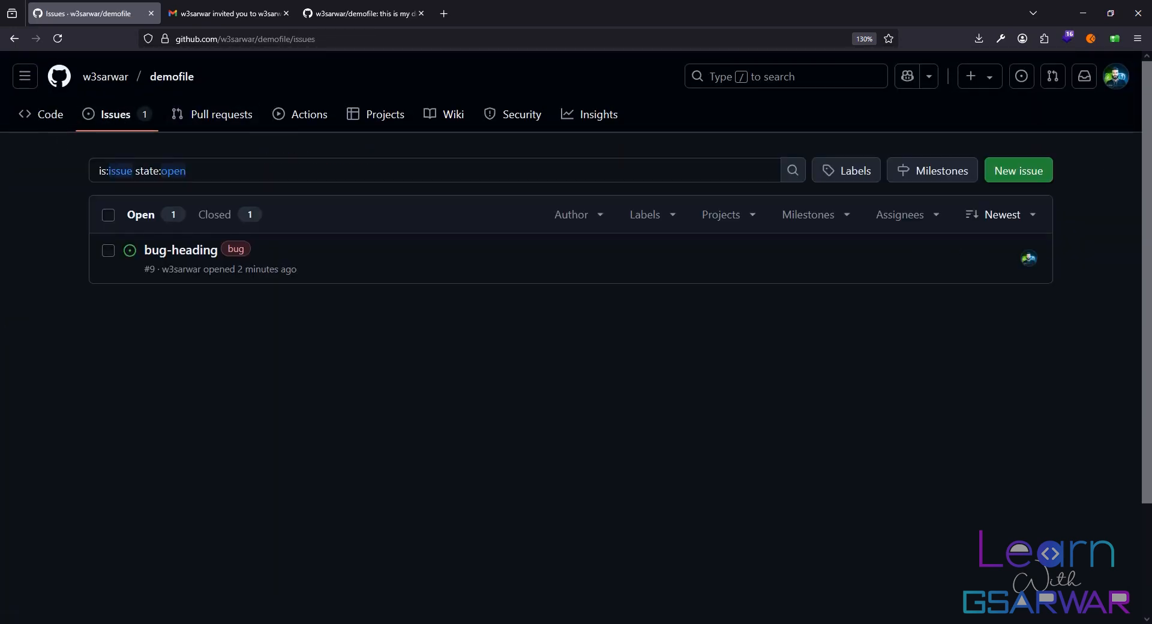
pyautogui.click(186, 253)
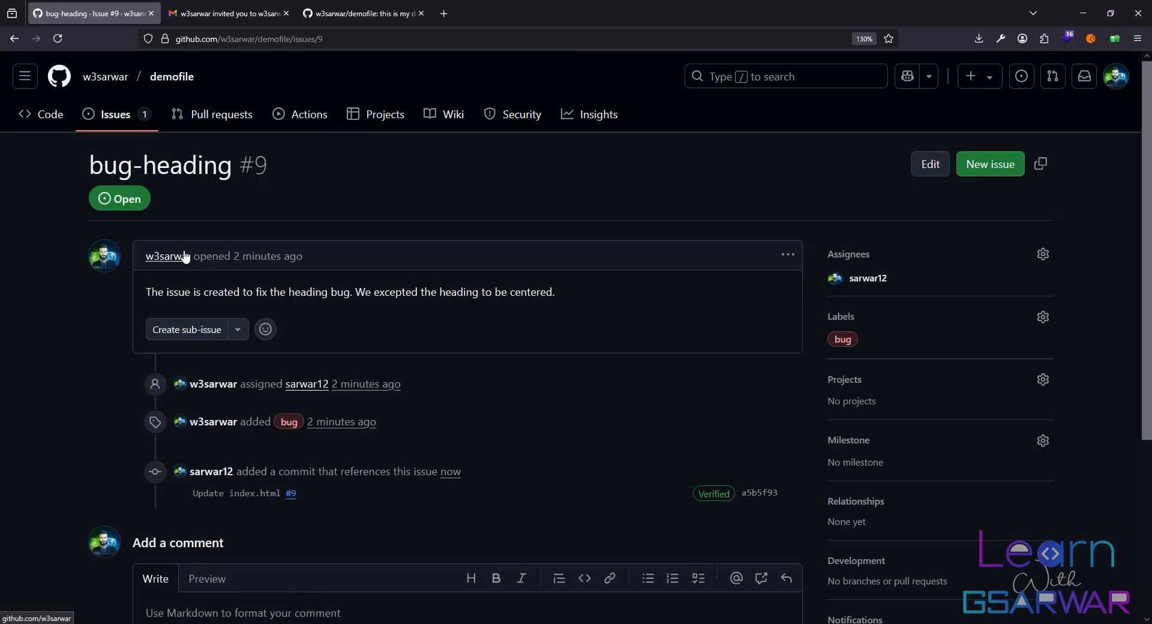
pyautogui.scroll(-3, 207, 307)
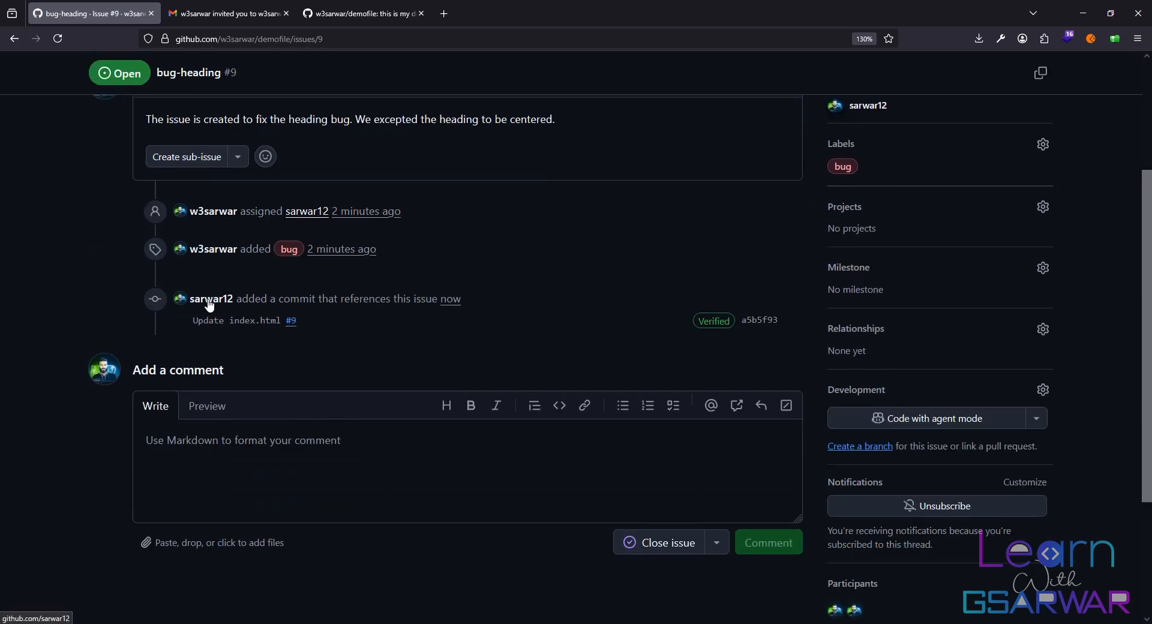
pyautogui.moveTo(241, 298); pyautogui.dragTo(431, 298)
pyautogui.click(334, 329)
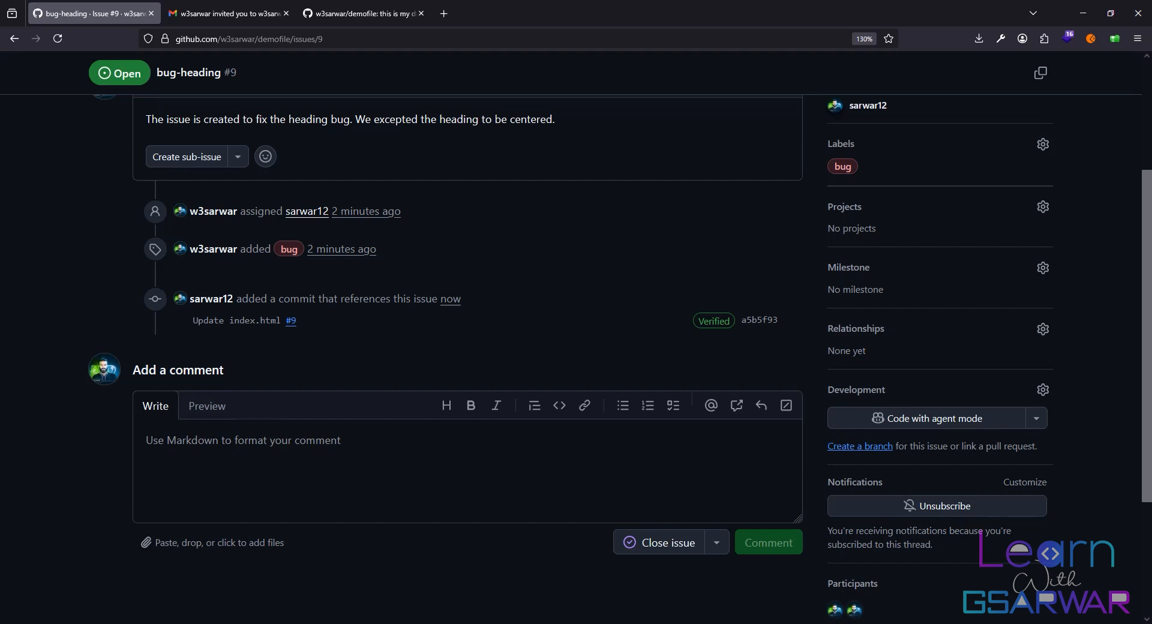
# Step: Post the comment "issue is solve" on the bug-heading issue and close the issue
pyautogui.click(381, 448)
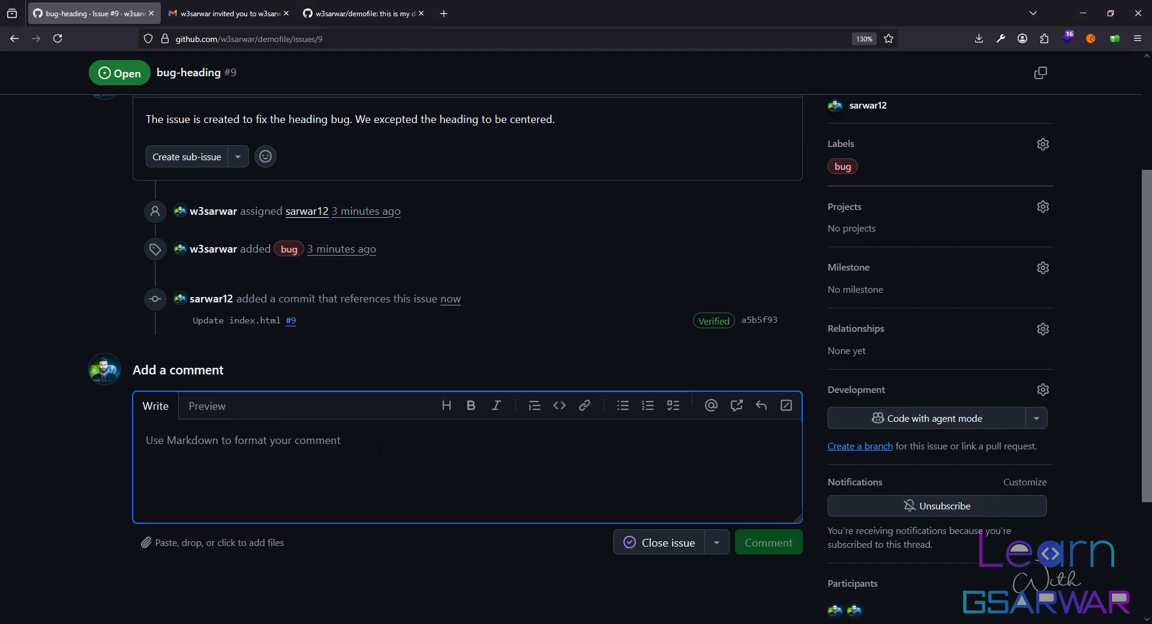
pyautogui.write('issue is')
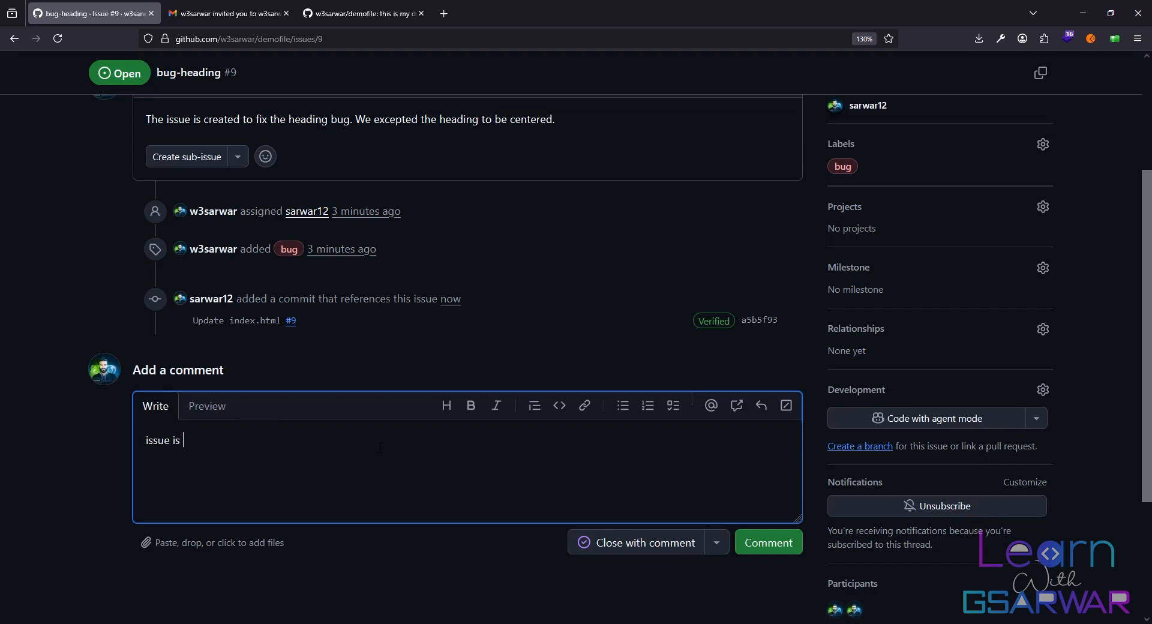
pyautogui.write(' solve')
pyautogui.click(780, 546)
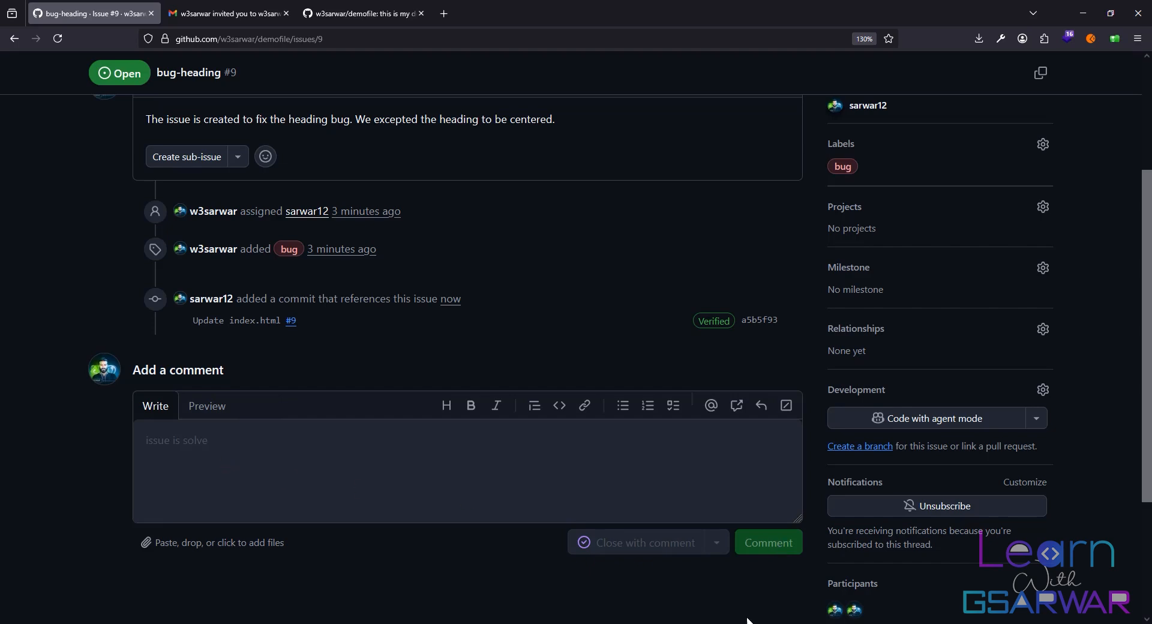
pyautogui.scroll(-3, 475, 448)
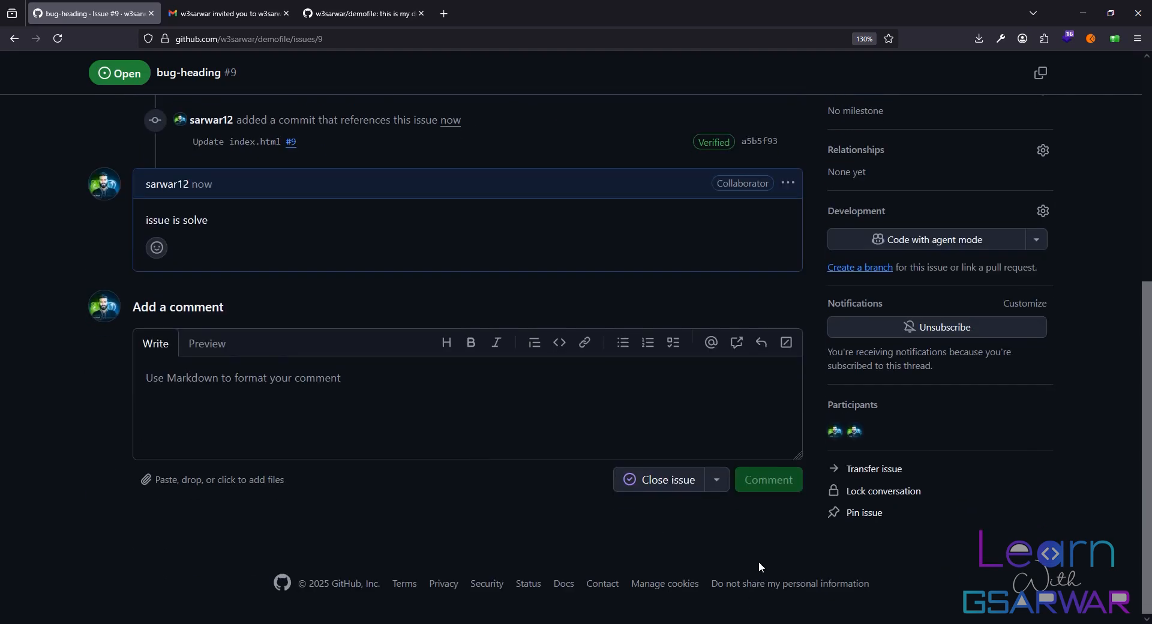
pyautogui.click(664, 481)
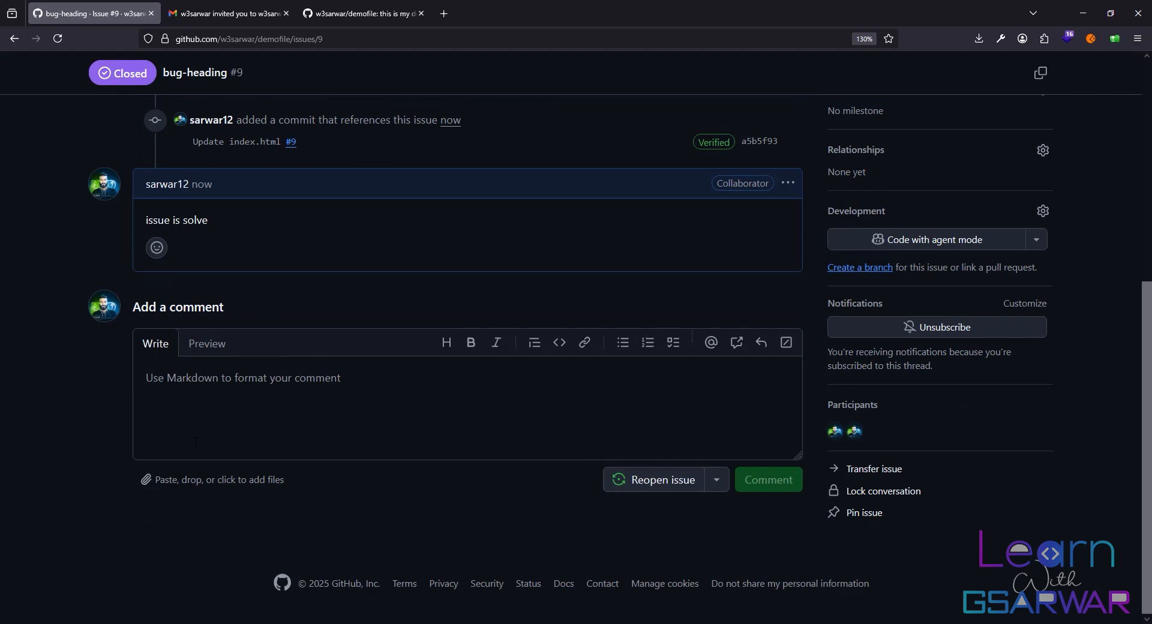
# Step: Switch to the owner's Chrome window, reload the bug-heading issue and review its status and timeline
pyautogui.hotkey('alt', 'Tab')
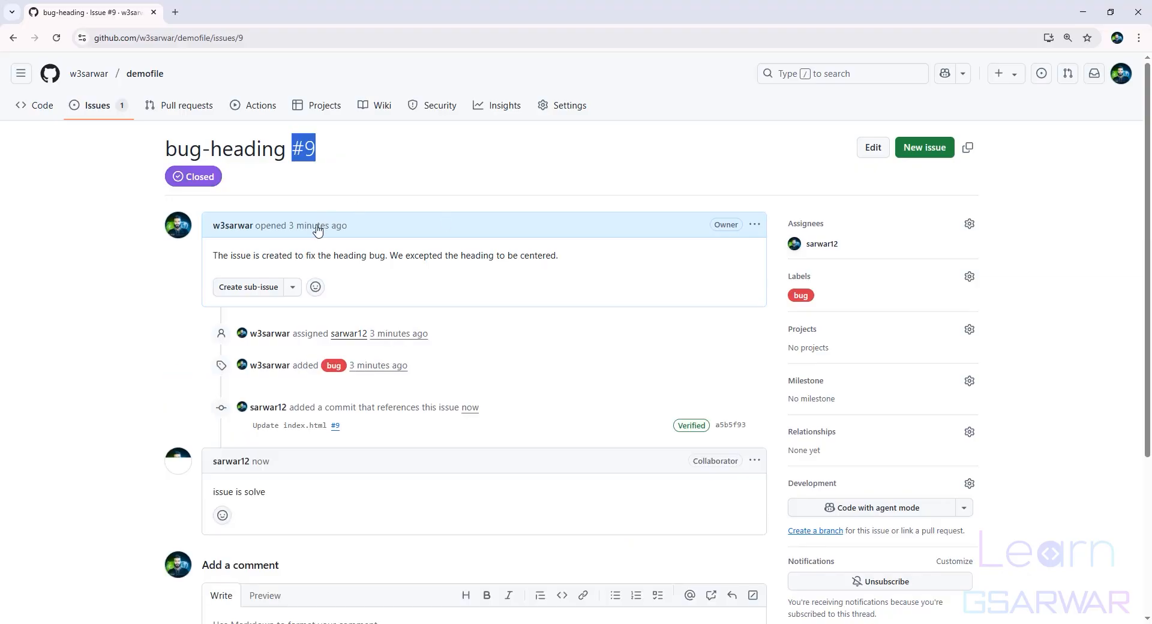
pyautogui.click(58, 39)
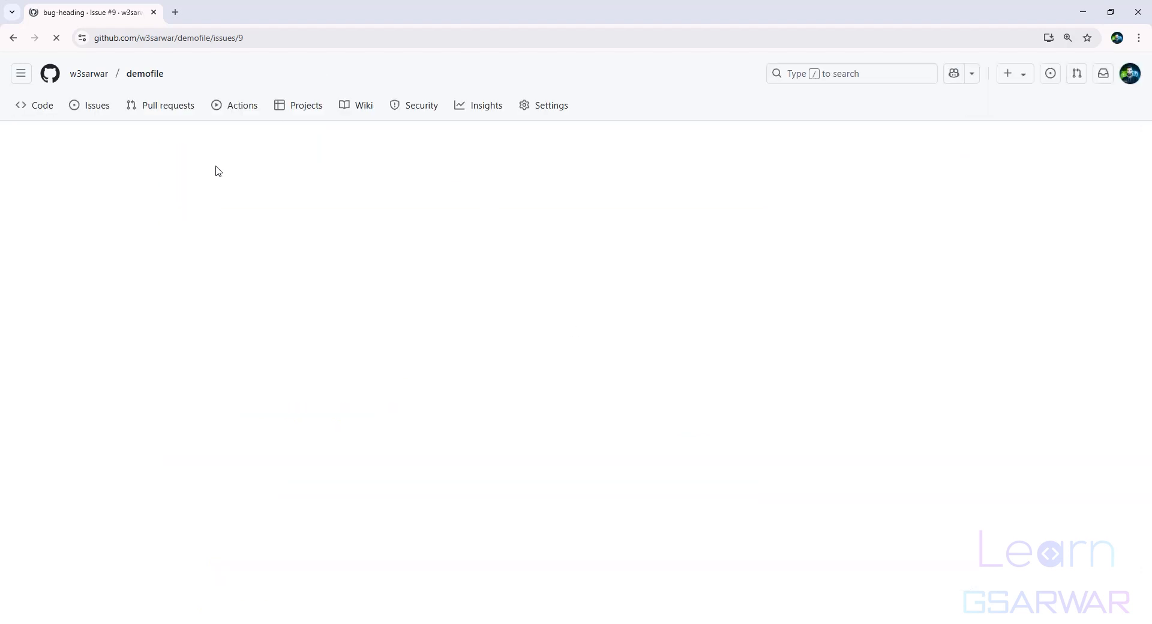
pyautogui.scroll(-3, 368, 352)
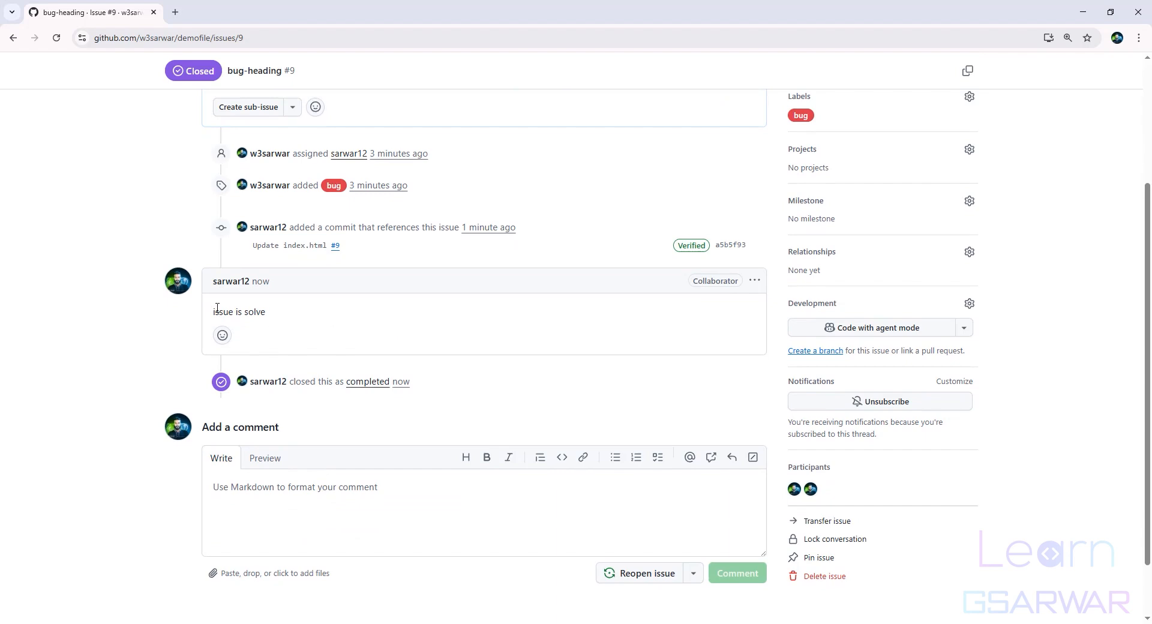
pyautogui.scroll(3, 300, 336)
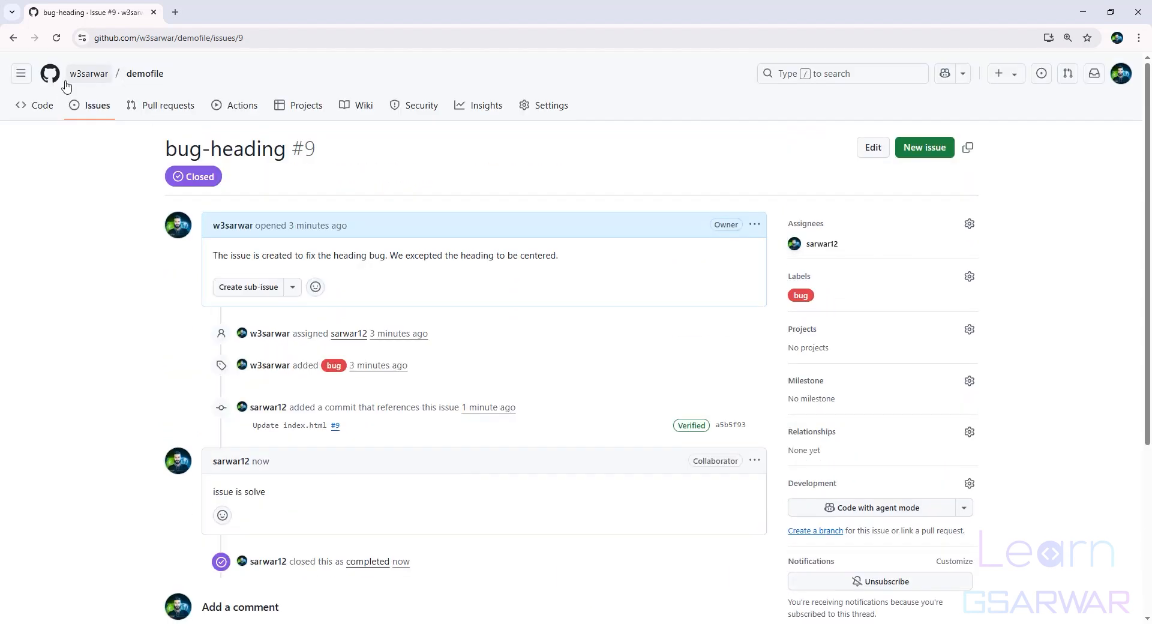
# Step: Open index.html in the owner's view of the repository and check the align attribute of the h1 tag
pyautogui.click(42, 112)
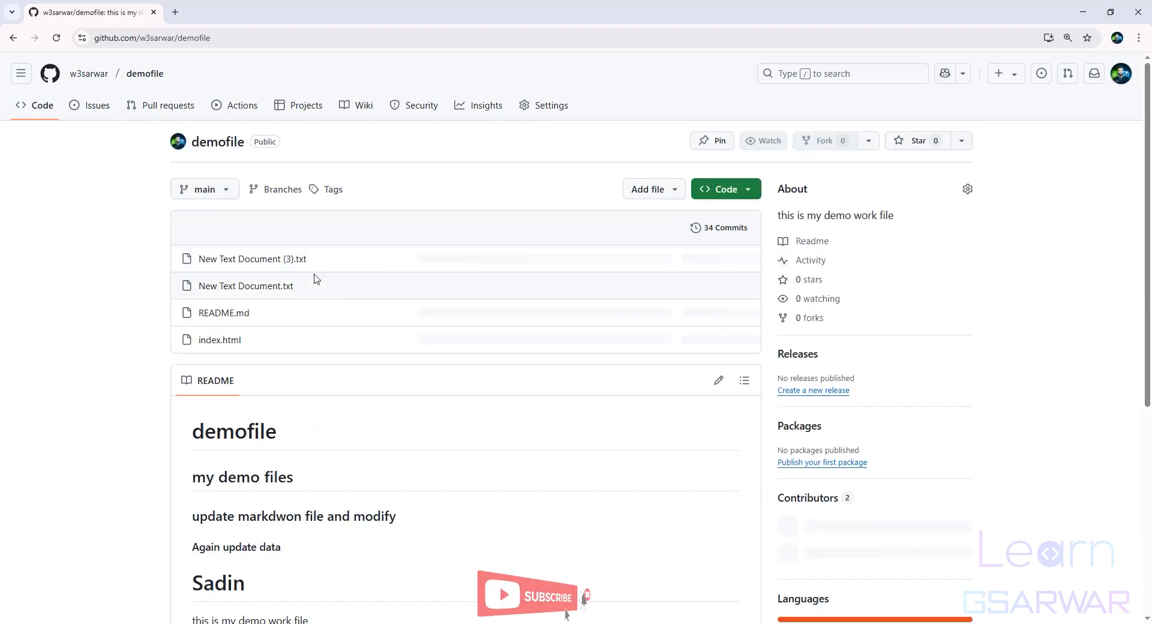
pyautogui.click(235, 344)
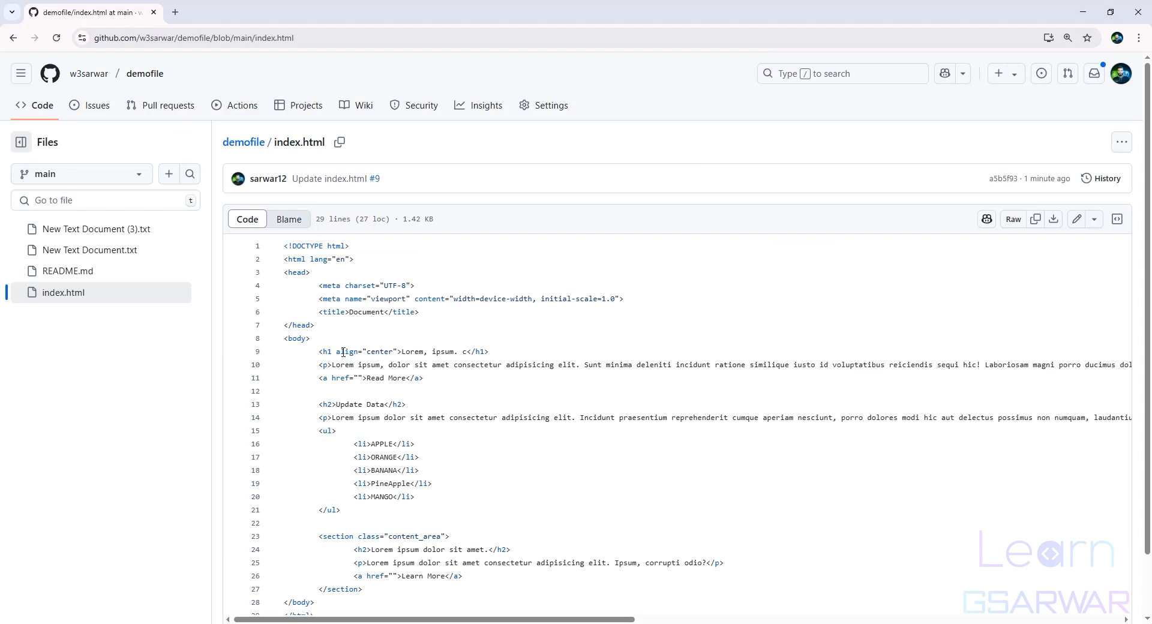
pyautogui.moveTo(333, 351); pyautogui.dragTo(398, 351)
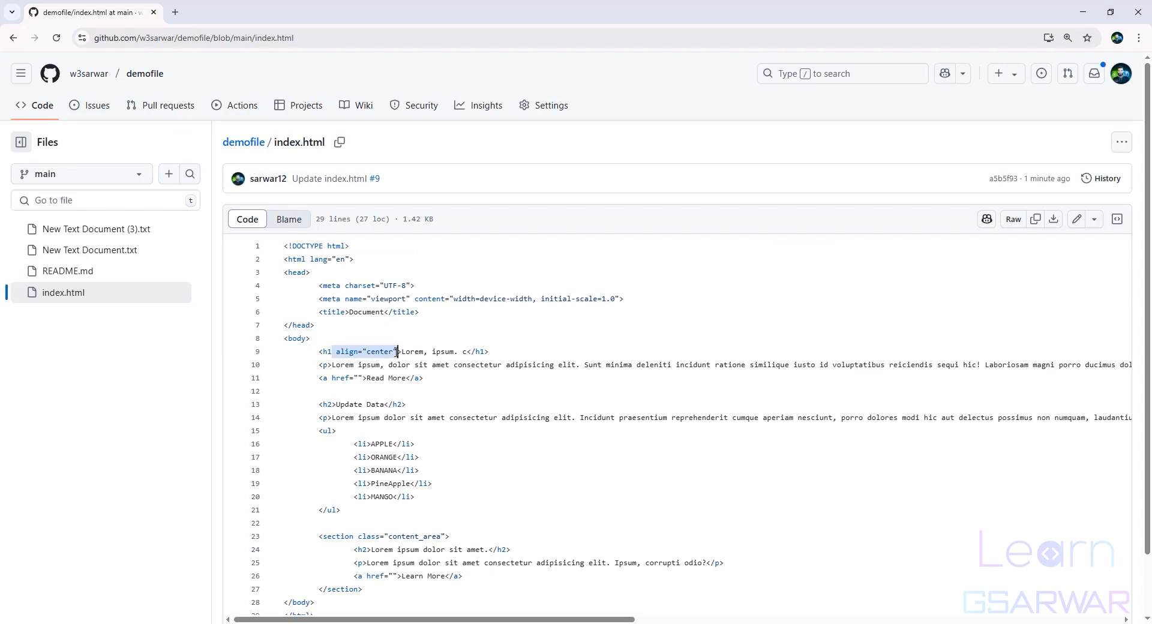
# Step: List the repository's closed issues, open bug-heading issue #8 and look through its timeline
pyautogui.click(91, 107)
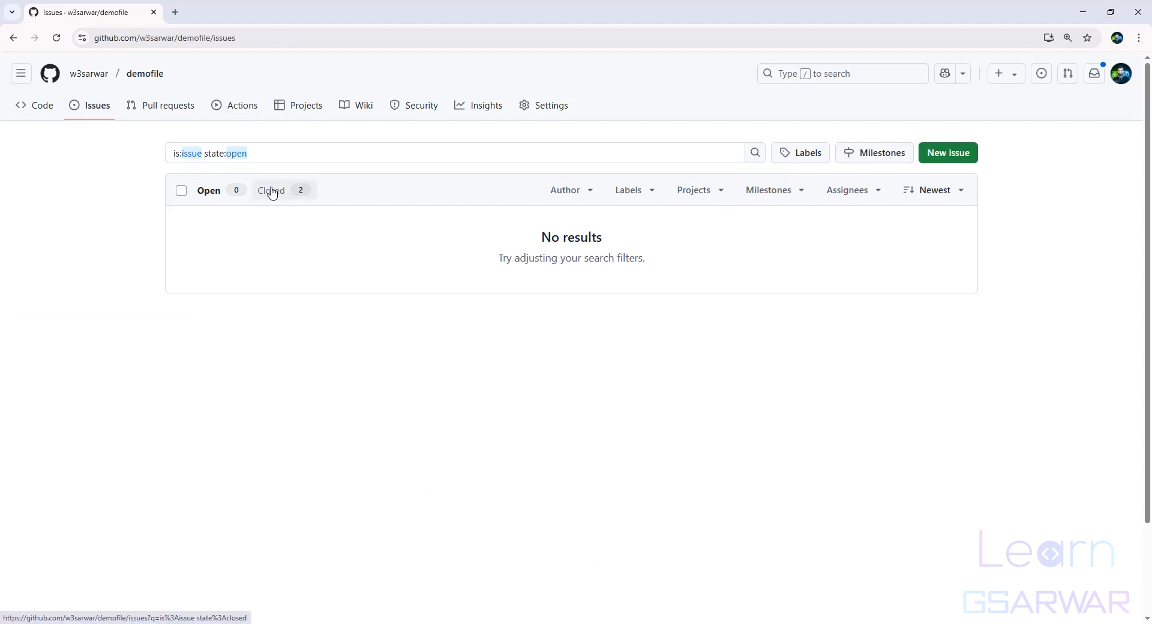
pyautogui.click(272, 192)
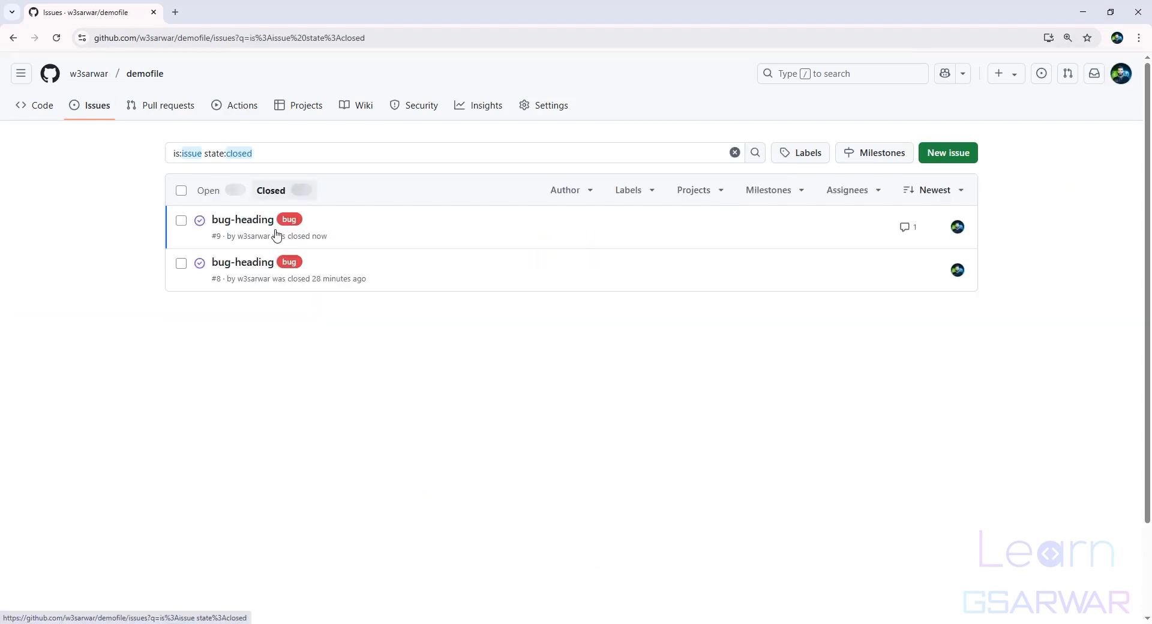
pyautogui.click(271, 265)
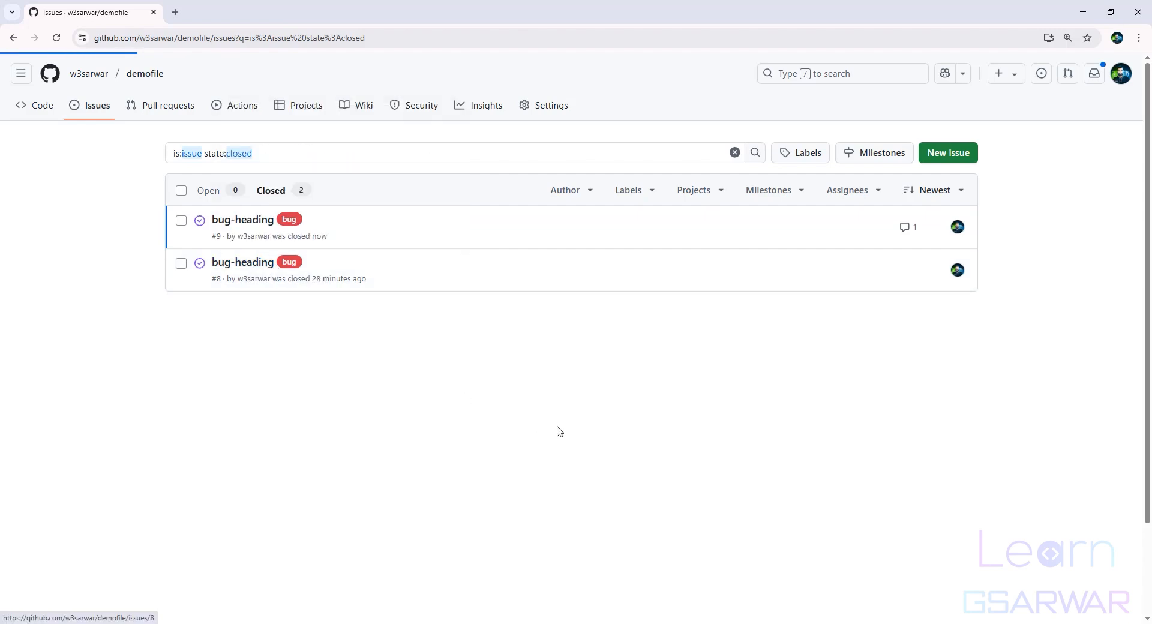
pyautogui.scroll(-2, 557, 433)
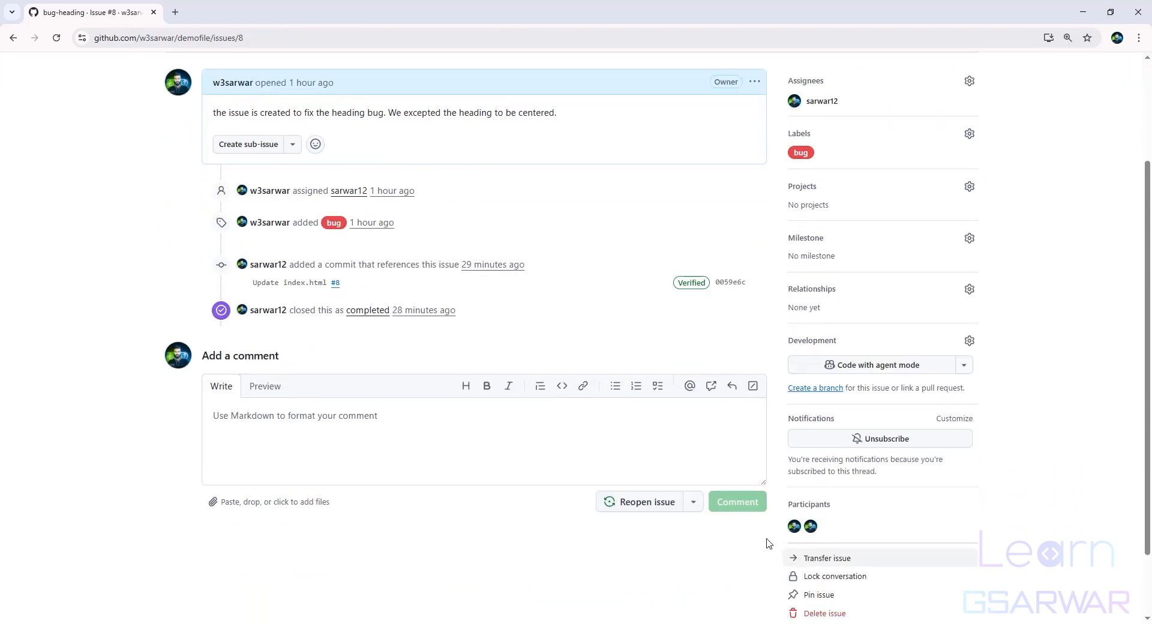